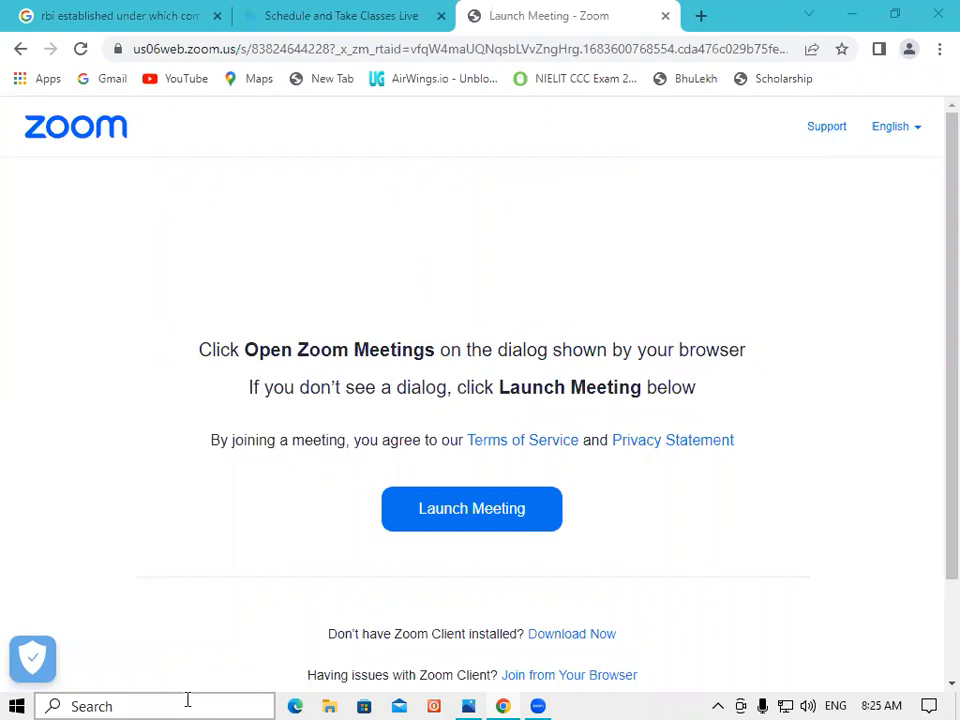
Step: Search Windows for "notepad", open the Notepad app and maximize its window
left_click(191, 700)
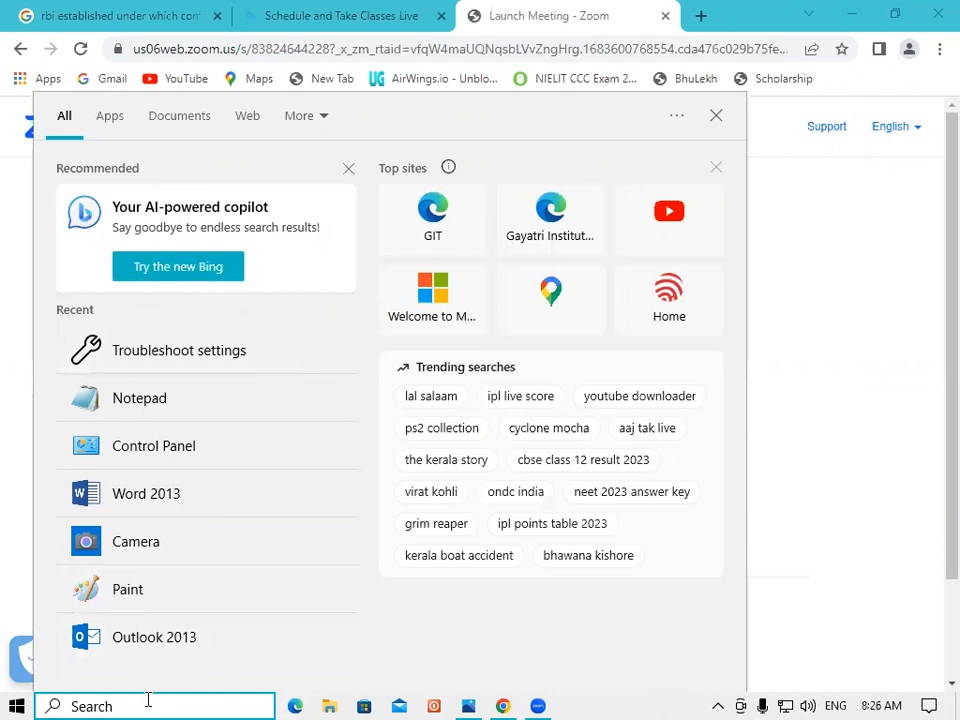
type("notepad")
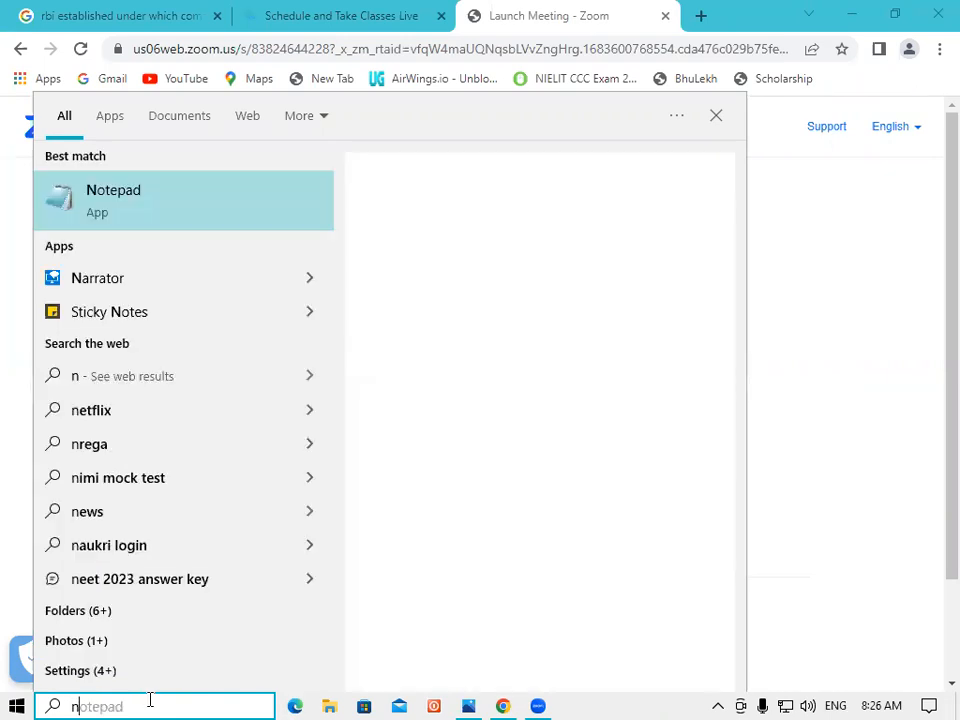
left_click(160, 200)
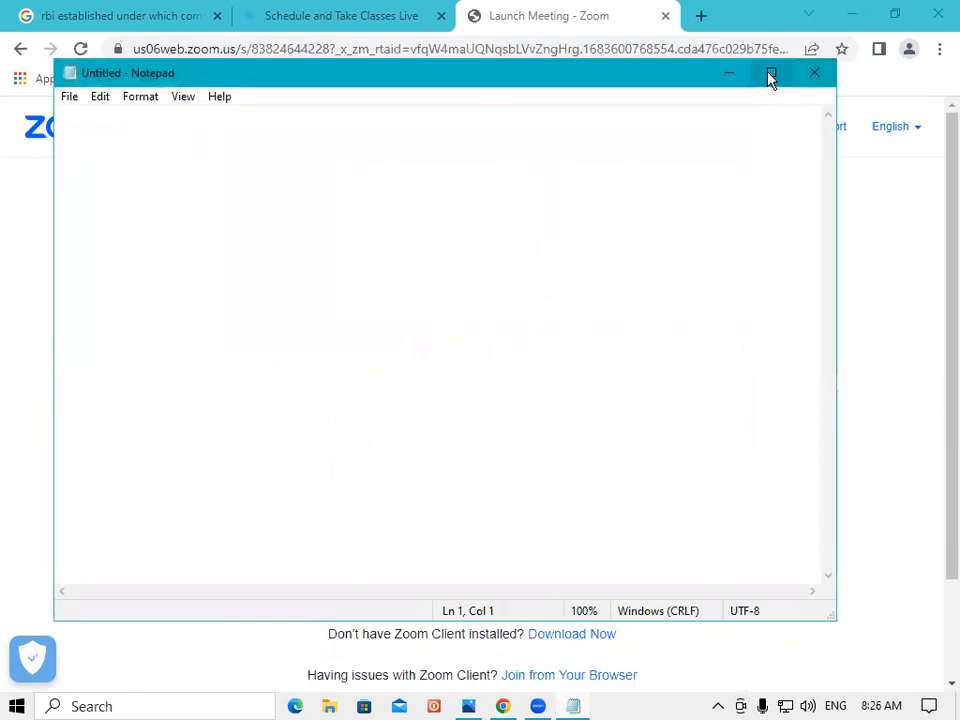
left_click(769, 77)
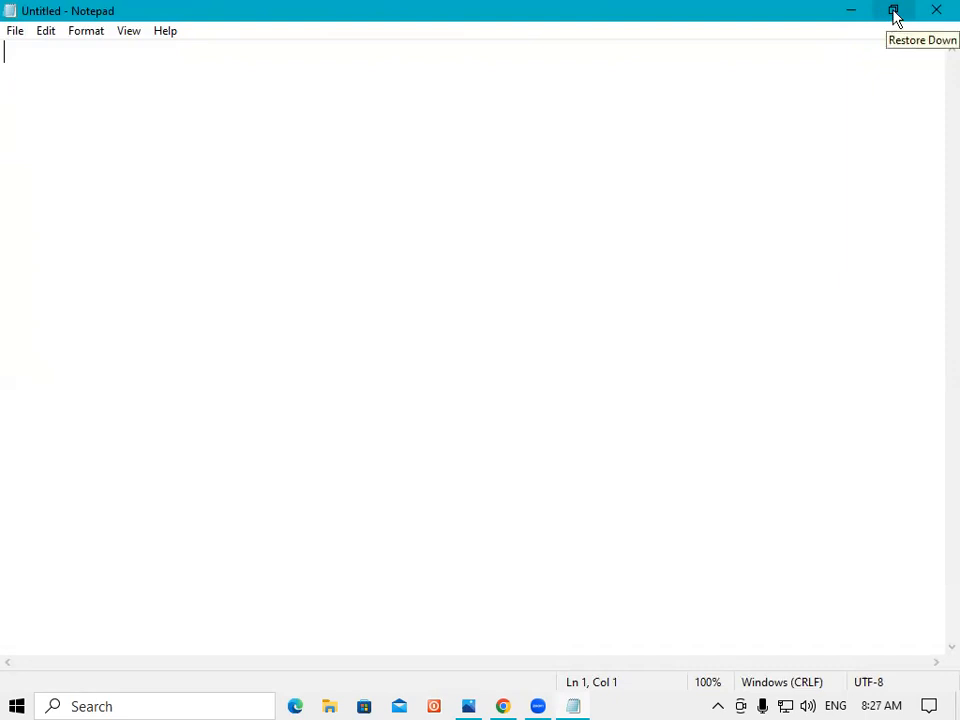
left_click(892, 14)
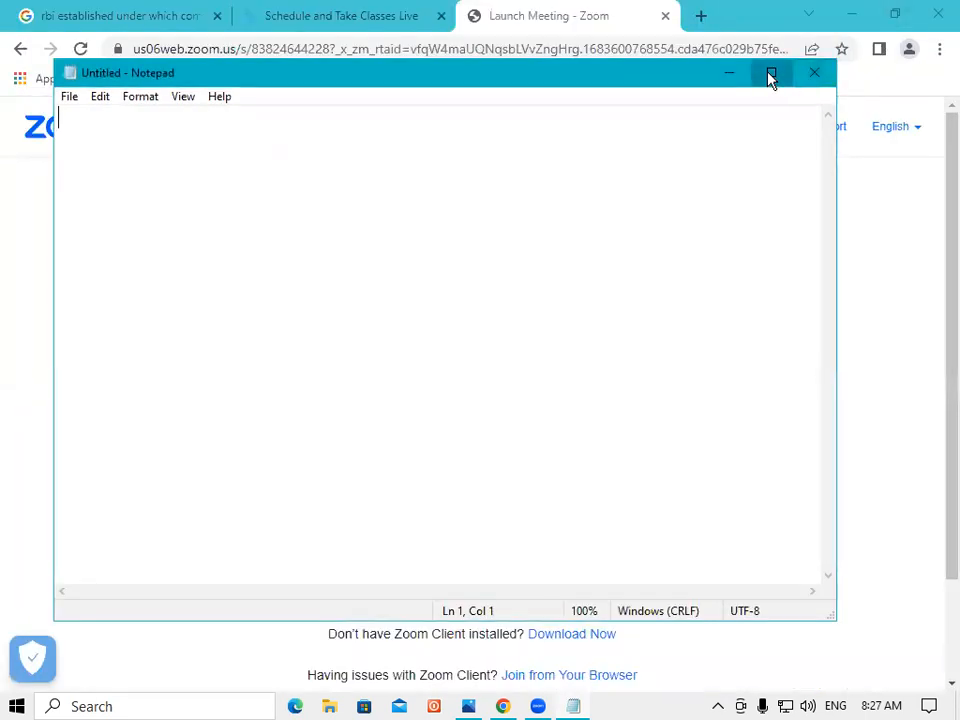
left_click(771, 76)
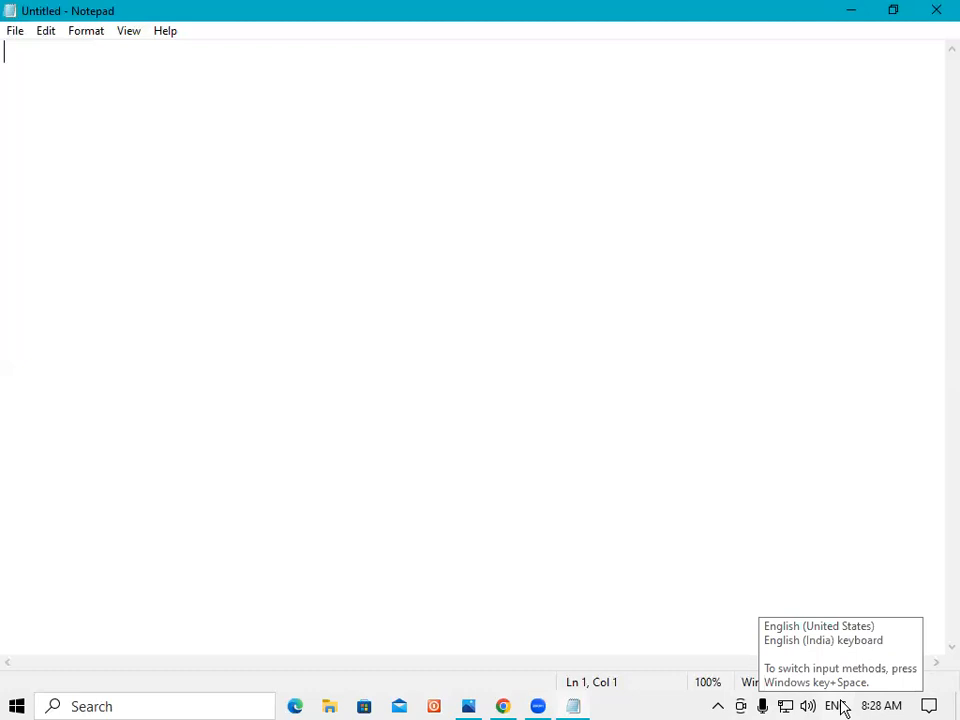
left_click(17, 33)
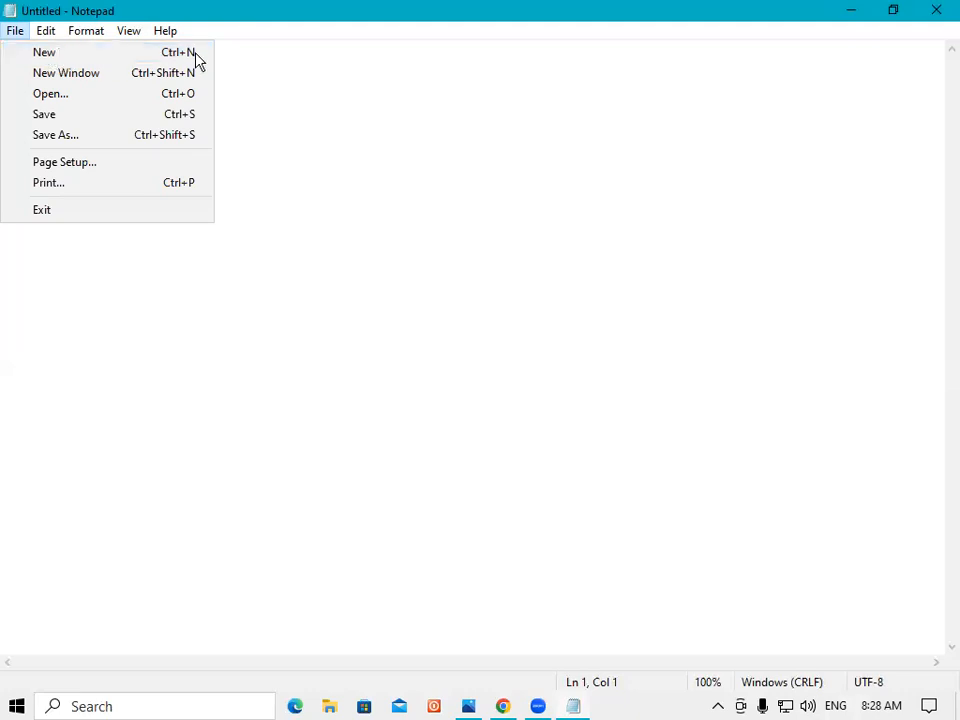
left_click(46, 31)
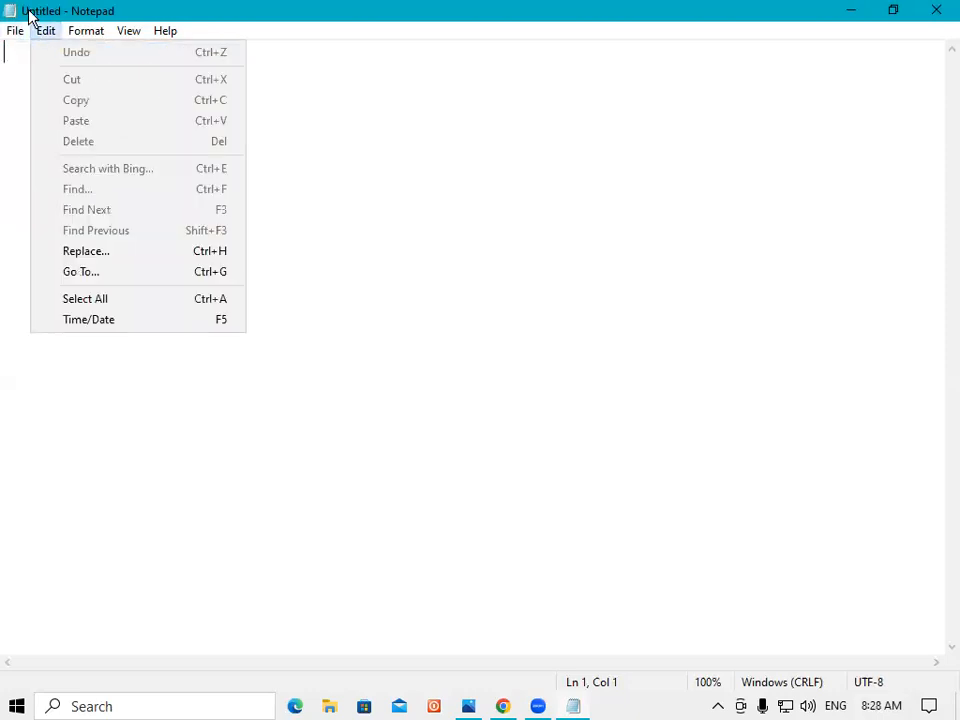
left_click(276, 133)
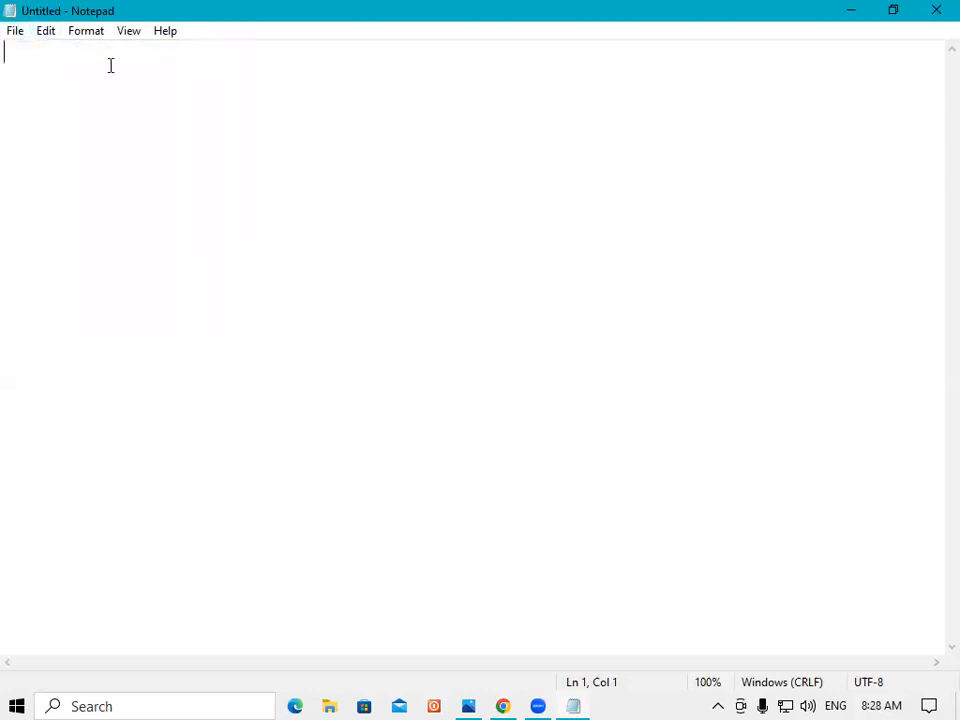
Step: Enter the text "RAM IS A GOOD BOY" on the first line of the blank document
type("RA")
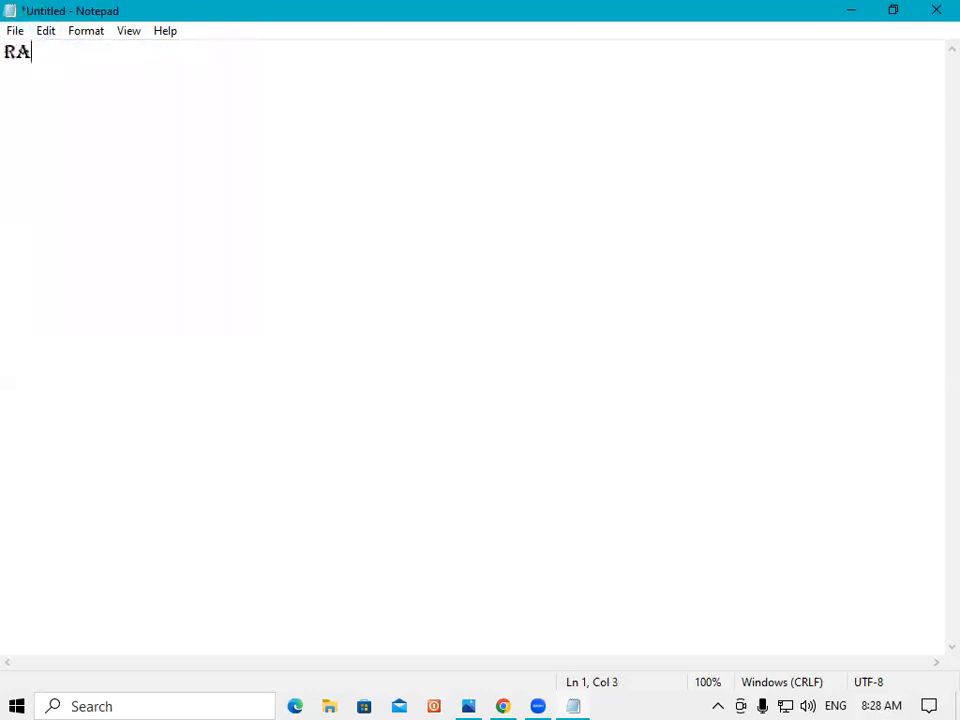
type("M IS A GOO")
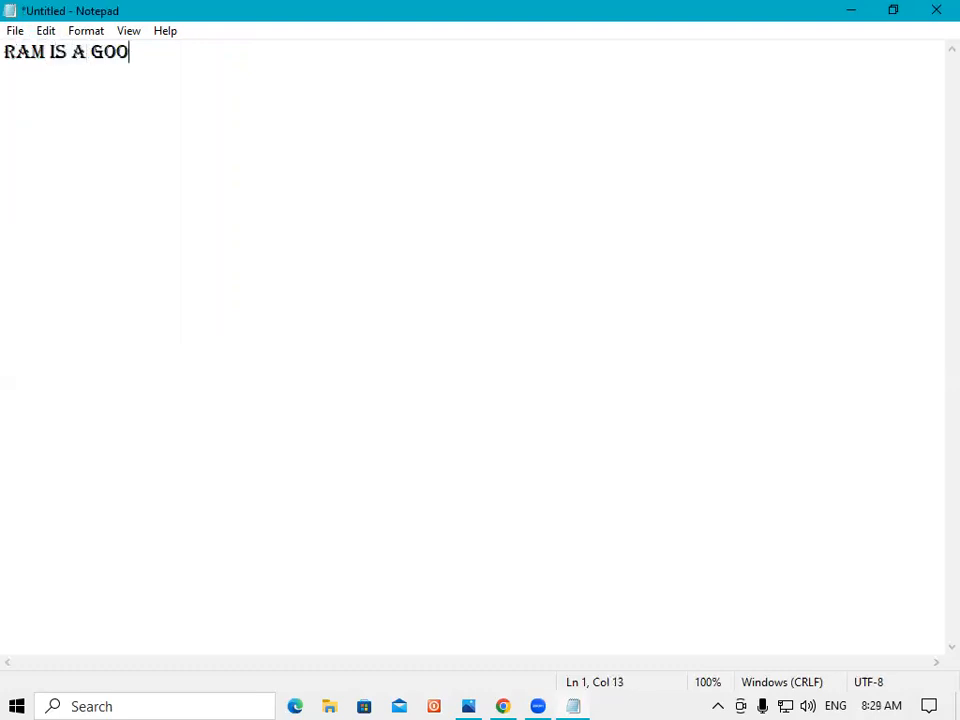
type("D BOY")
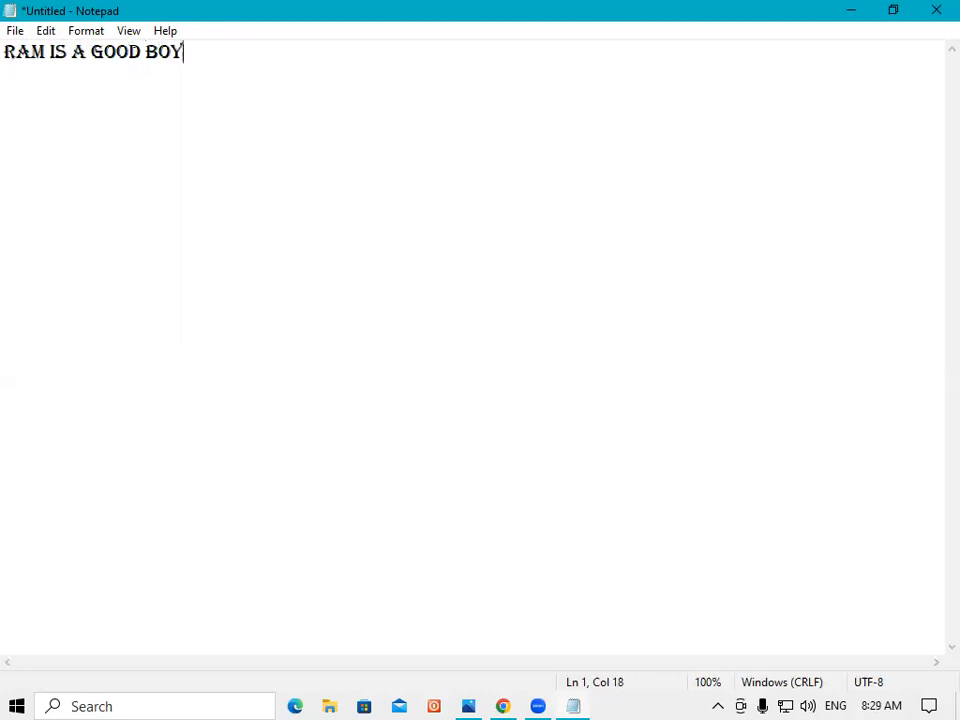
Step: Copy the sentence and paste it repeatedly over itself until the first line holds it eight times
left_click_drag(206, 60, 4, 62)
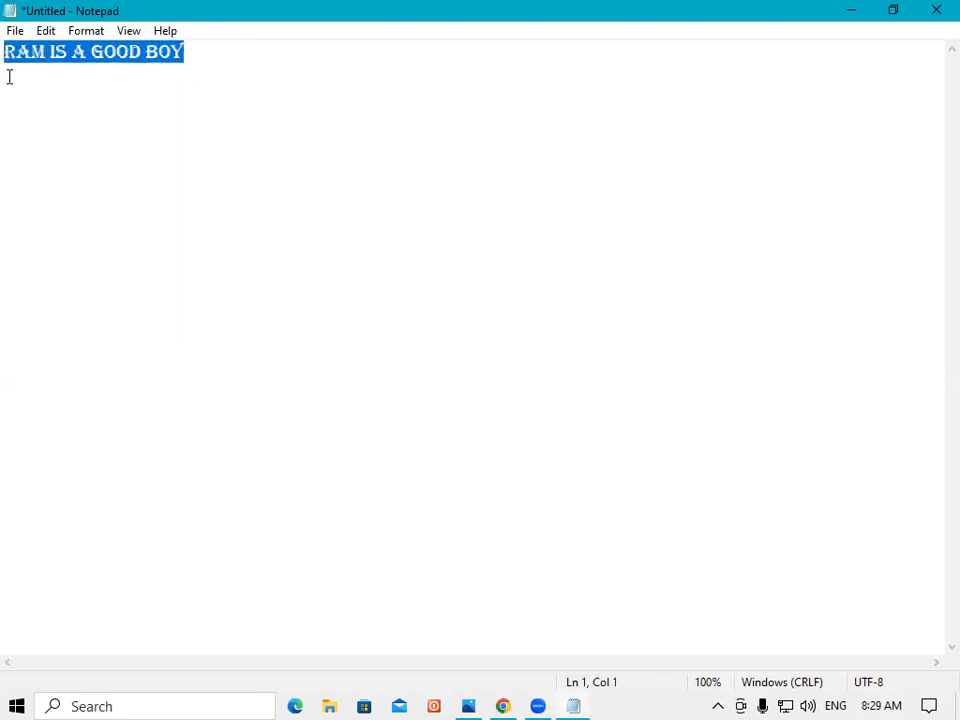
key("ctrl+c")
key("ctrl+v")
key("ctrl+v")
key("ctrl+v")
key("ctrl+v")
key("ctrl+v")
key("ctrl+v")
key("ctrl+v")
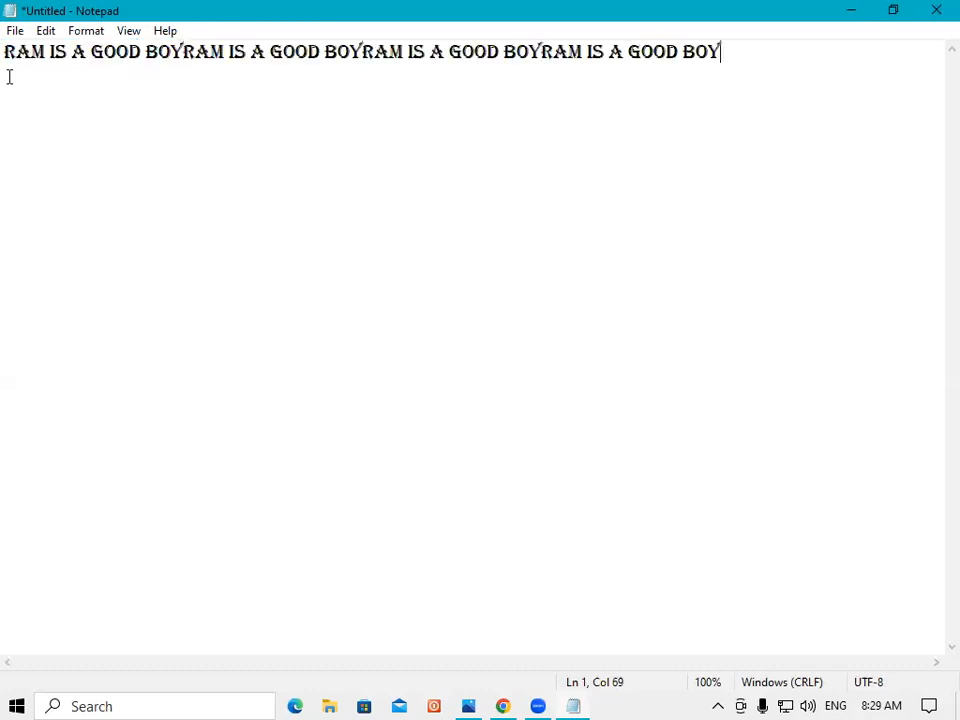
key("ctrl+v")
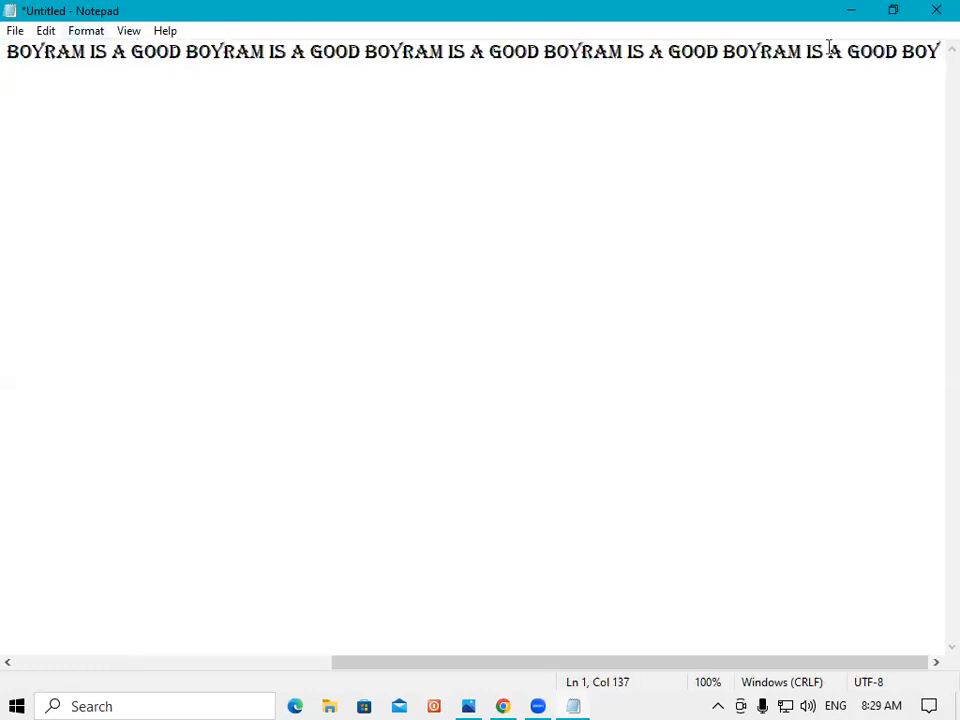
Step: Start a second line and paste the copied sentence there nine times in a row
key("Return")
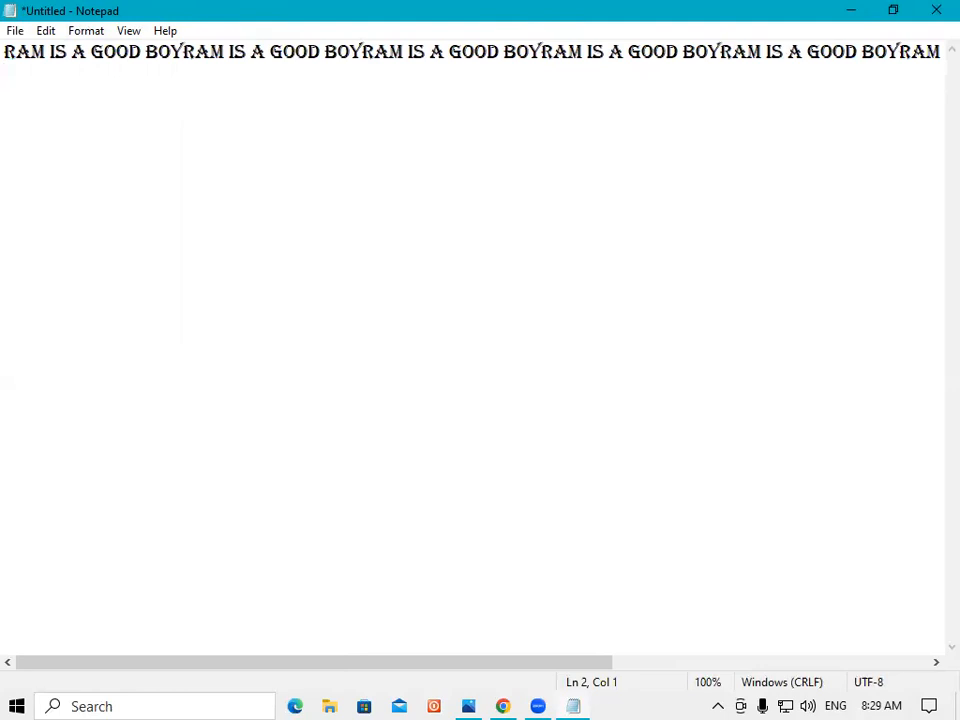
key("ctrl+v")
key("ctrl+v")
key("ctrl+v")
key("ctrl+v")
key("ctrl+v")
key("ctrl+v")
key("ctrl+v")
key("ctrl+v")
key("ctrl+v")
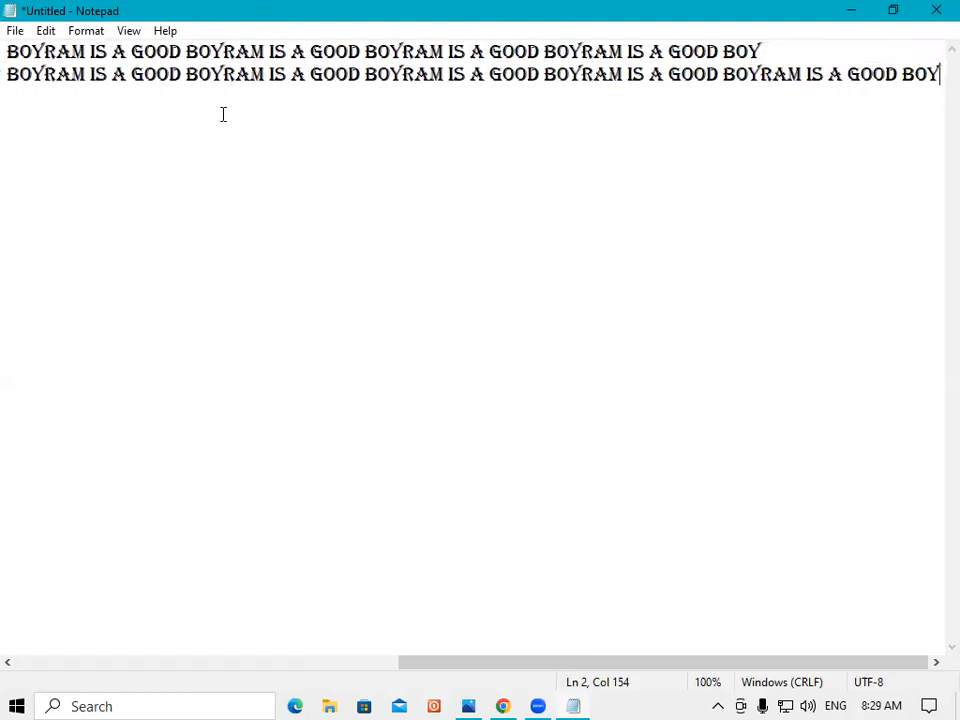
Step: Create a new blank document, discarding the current text without saving it
left_click(16, 32)
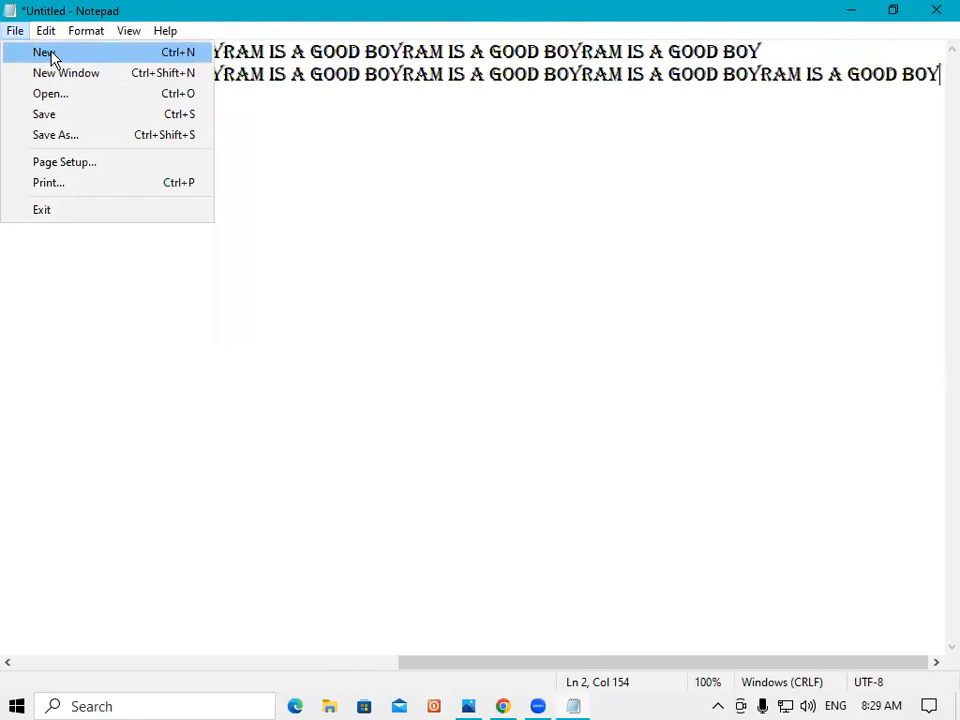
left_click(50, 54)
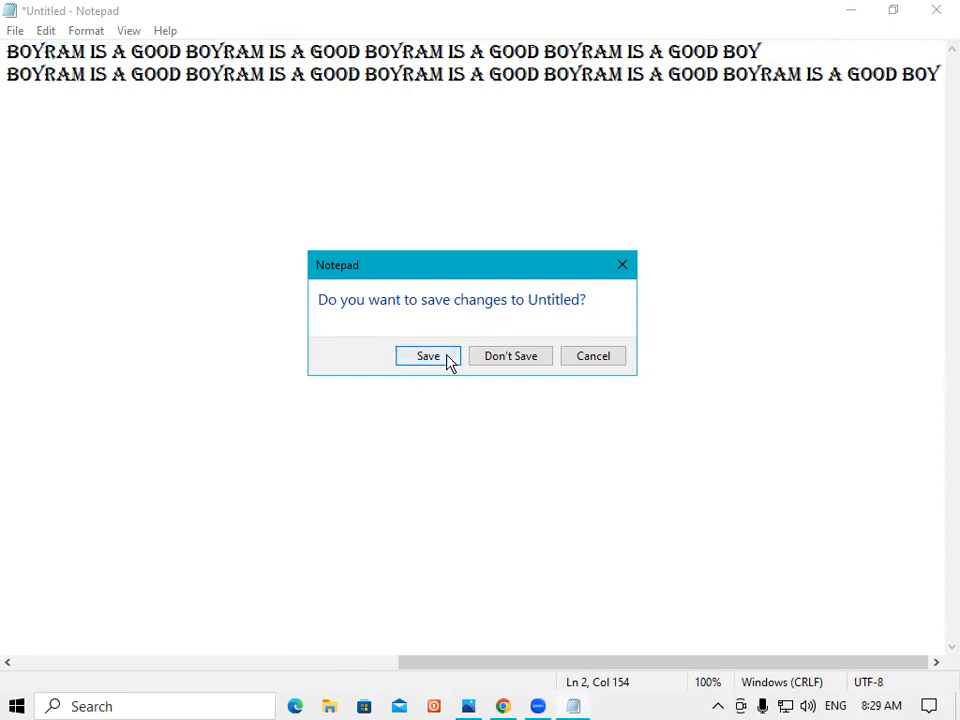
left_click(515, 365)
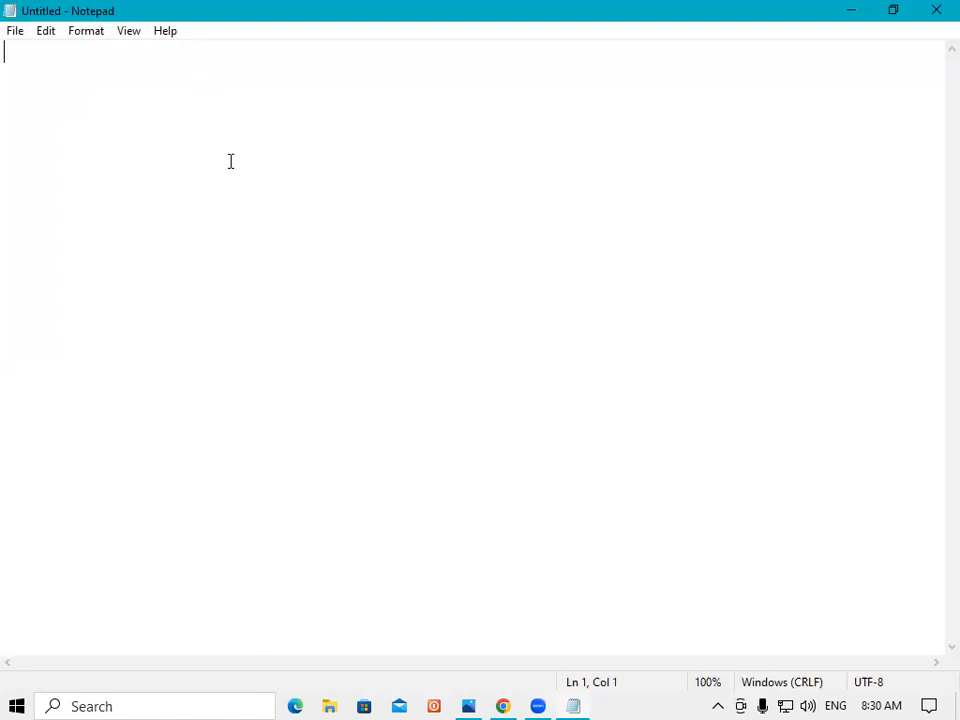
Step: Open an additional blank Notepad window and close it again
left_click(15, 31)
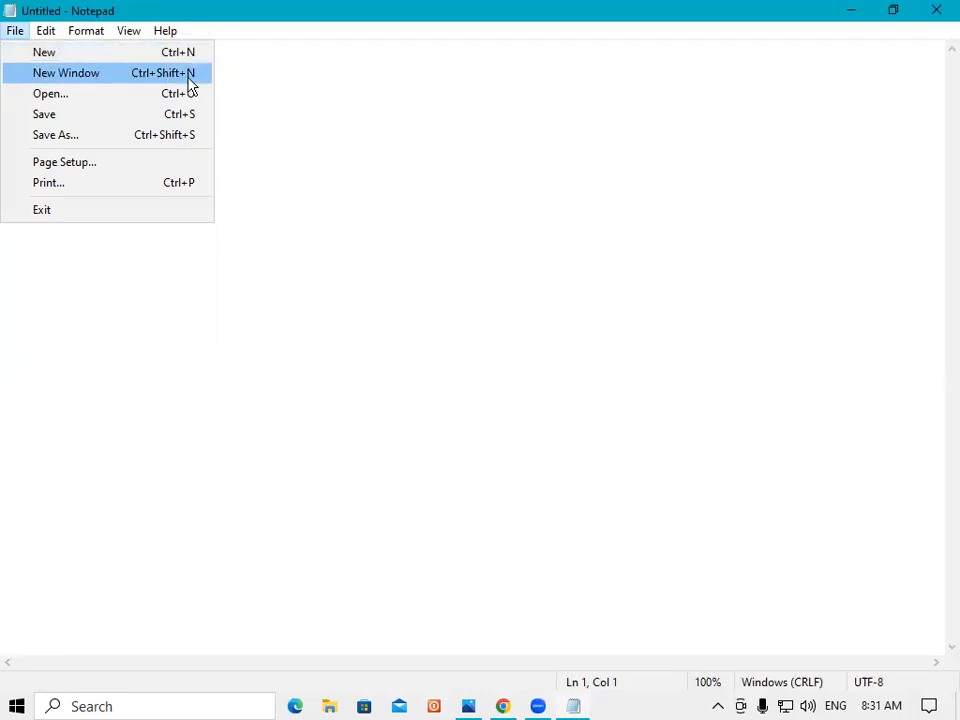
left_click(90, 76)
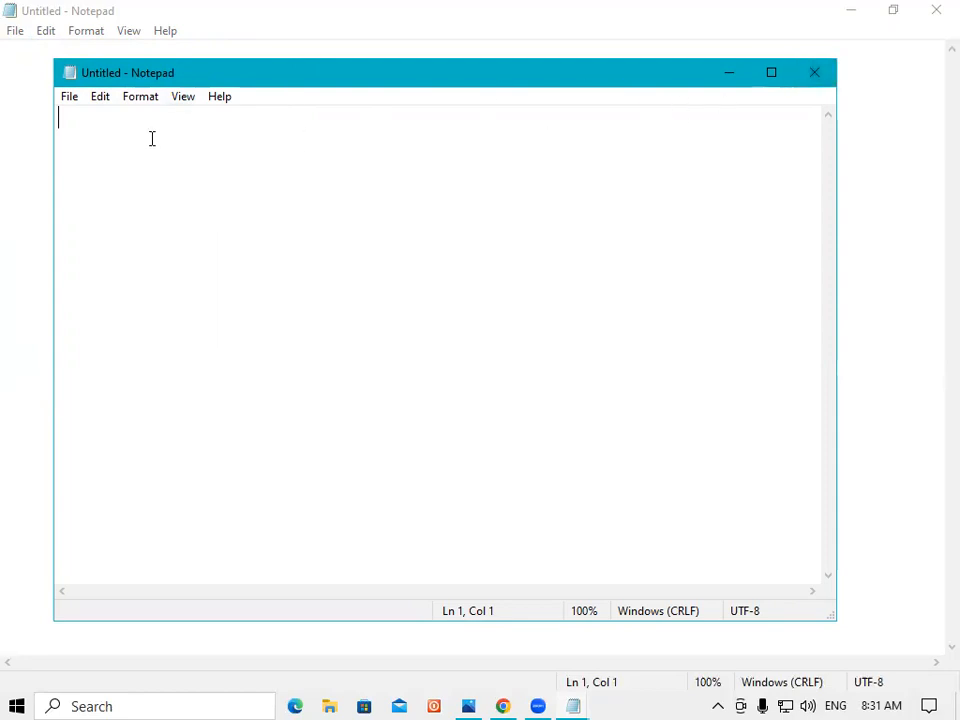
left_click(820, 84)
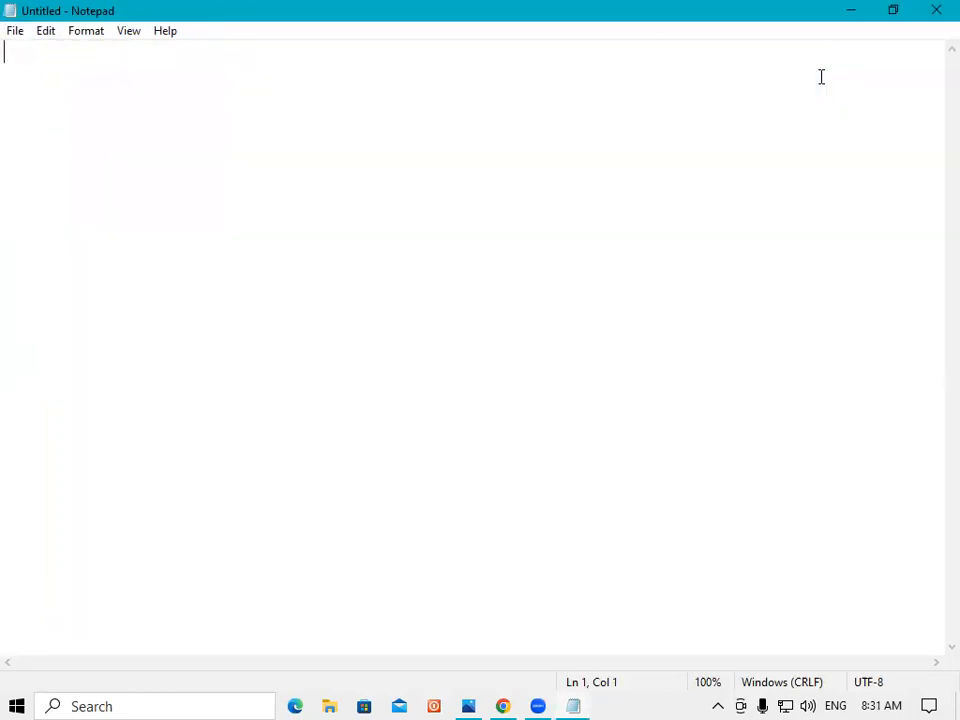
Step: Bring up the Open dialog, browse the Desktop folder's contents and close the dialog without opening a file
left_click(15, 33)
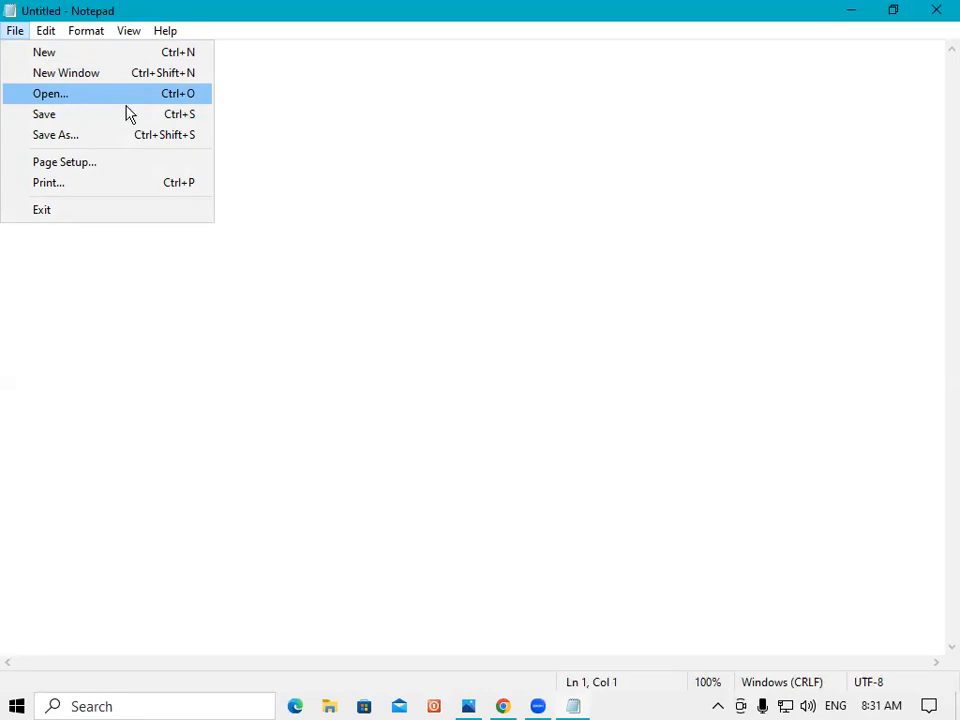
left_click(304, 128)
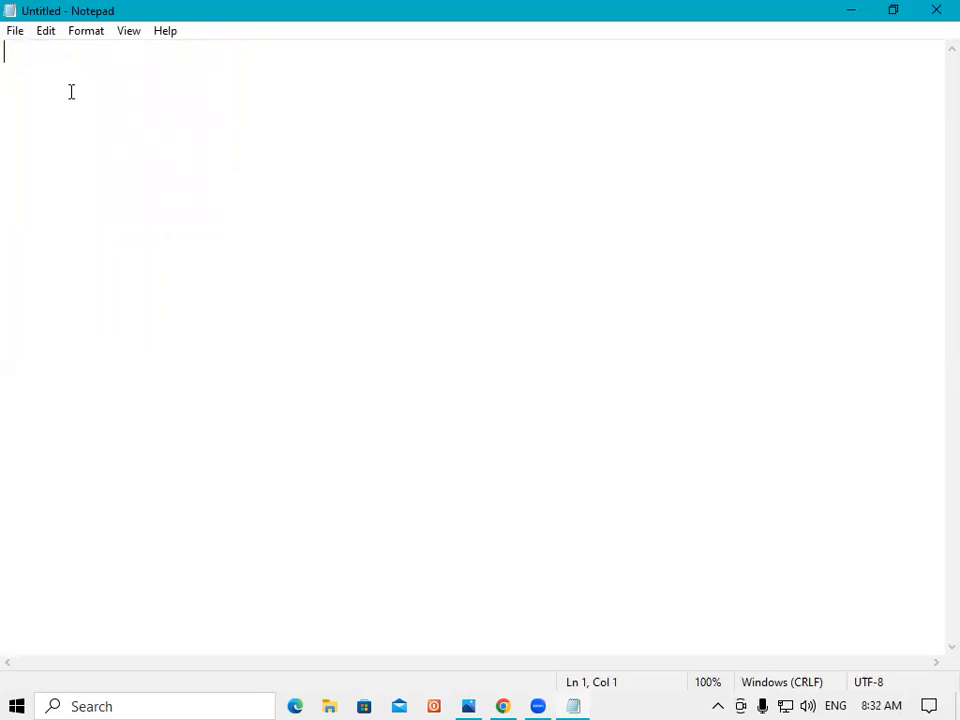
left_click(15, 32)
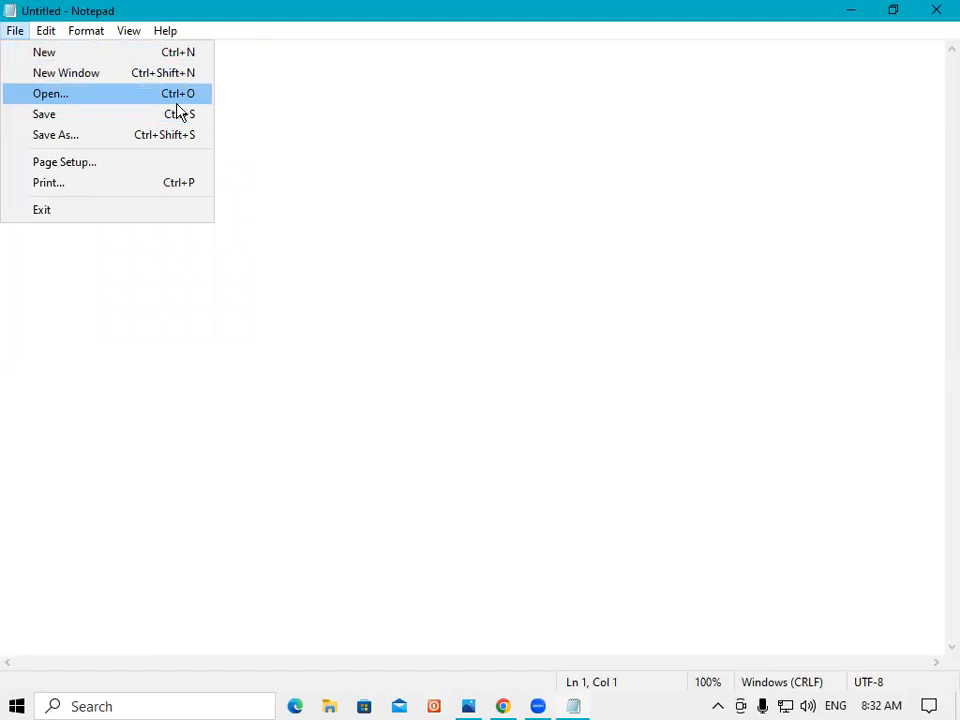
left_click(295, 138)
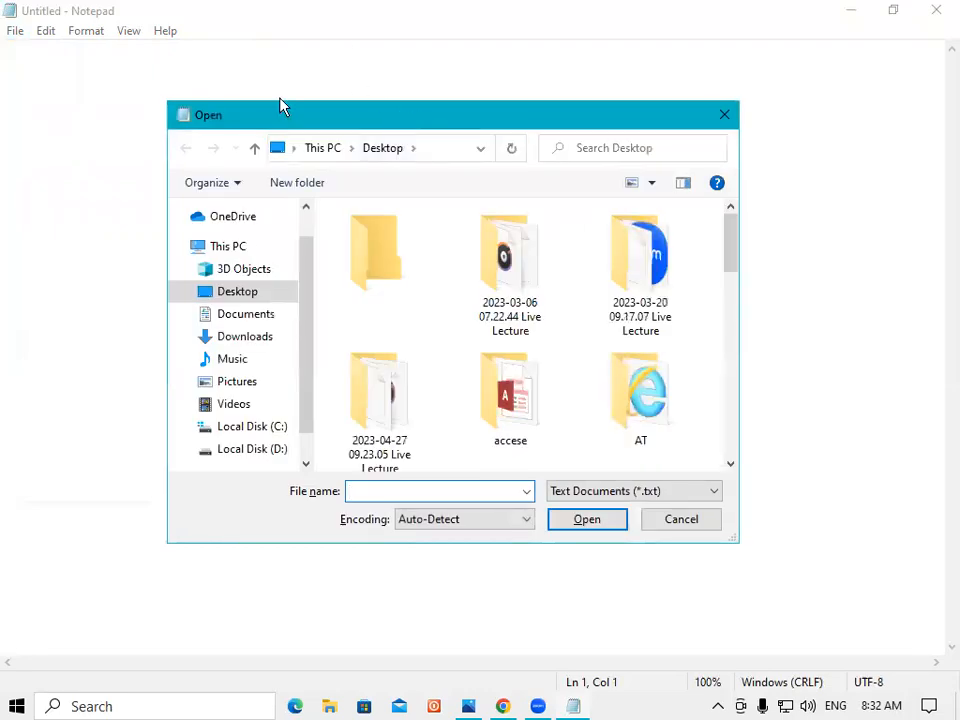
left_click_drag(279, 104, 140, 86)
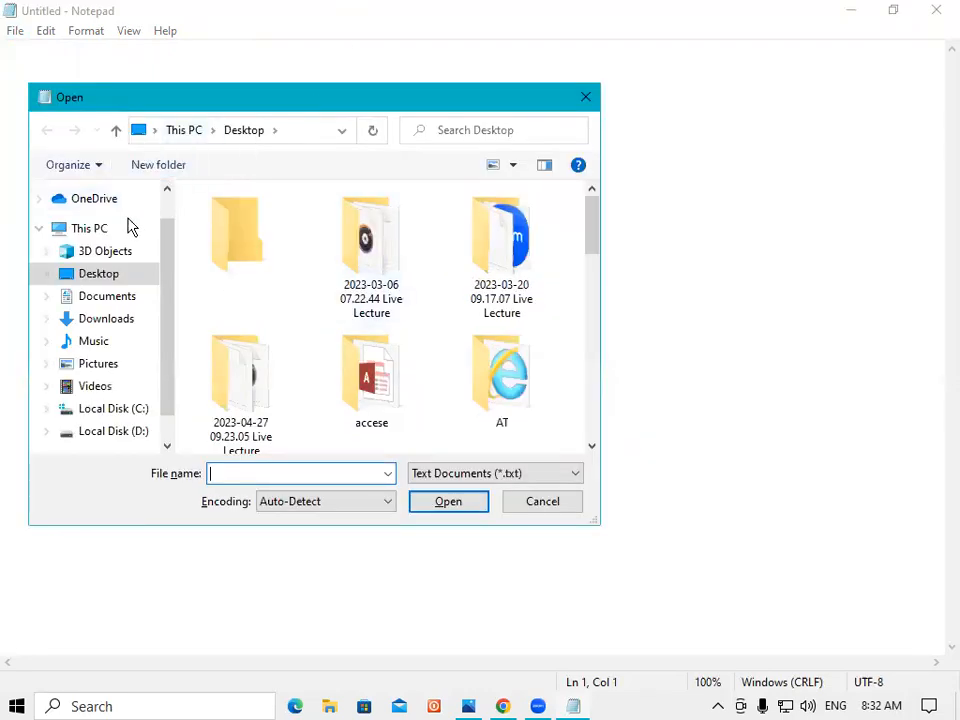
mouse_move(169, 270)
left_mouse_down()
mouse_move(170, 255)
mouse_move(171, 274)
left_mouse_up()
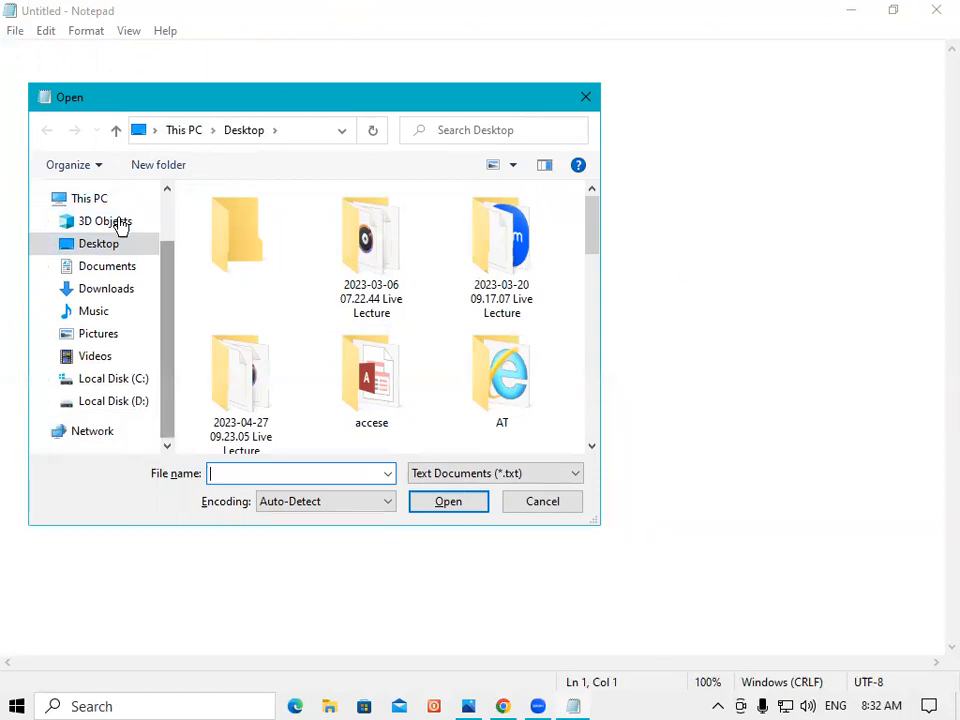
left_click(110, 248)
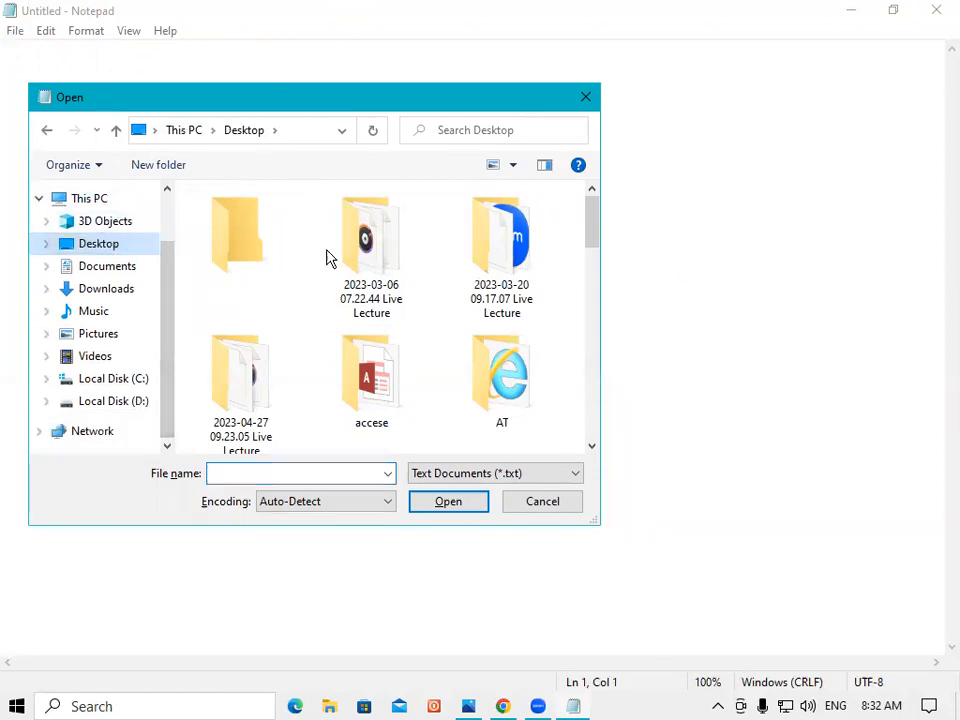
left_click_drag(594, 246, 574, 369)
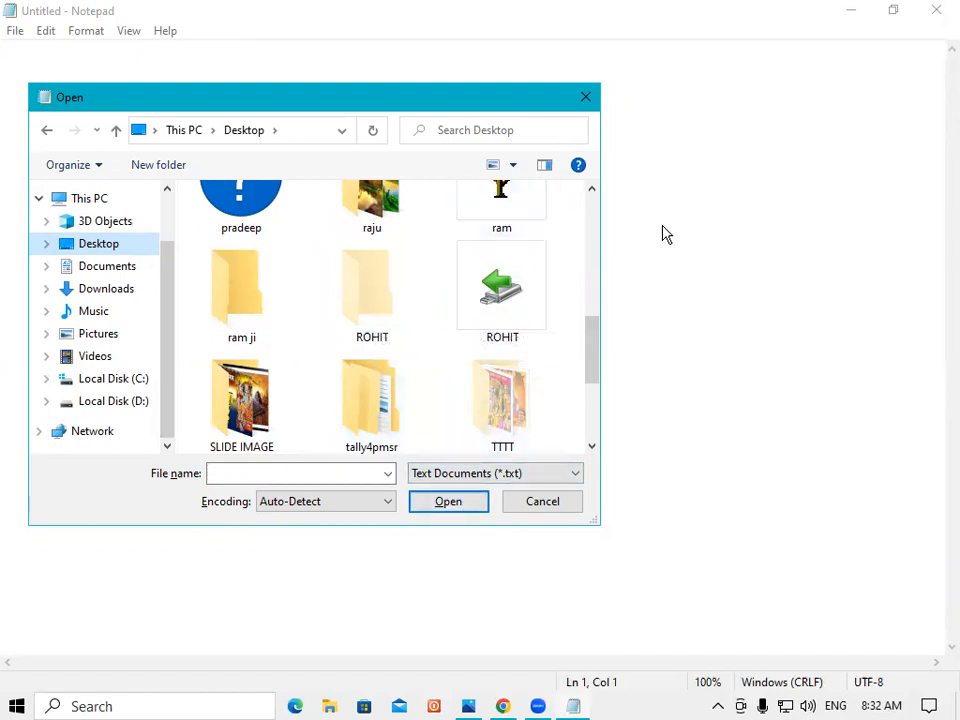
left_click(585, 96)
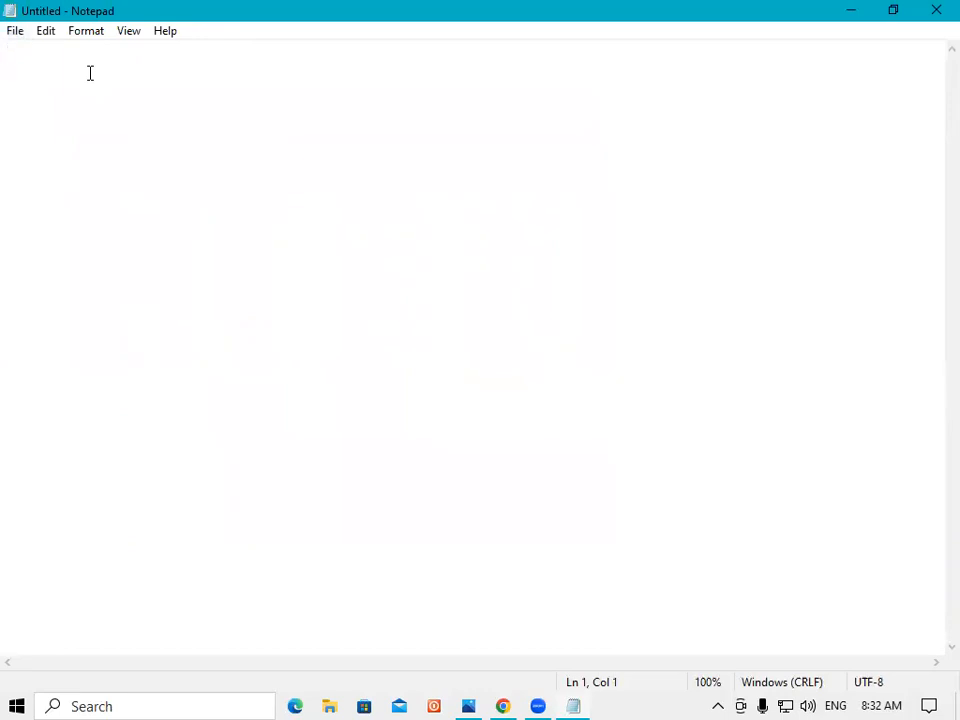
Step: Enter "RAM IS A GOOD BOY" in the blank document, then select all of the text and copy it
type("RAM")
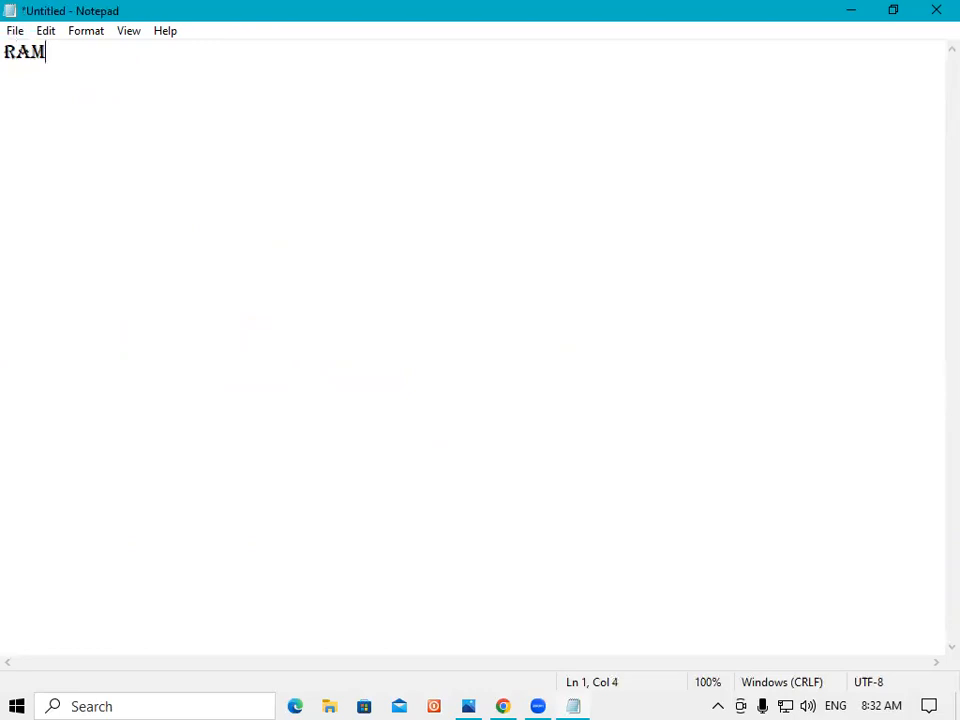
type(" IS A GOOD BO")
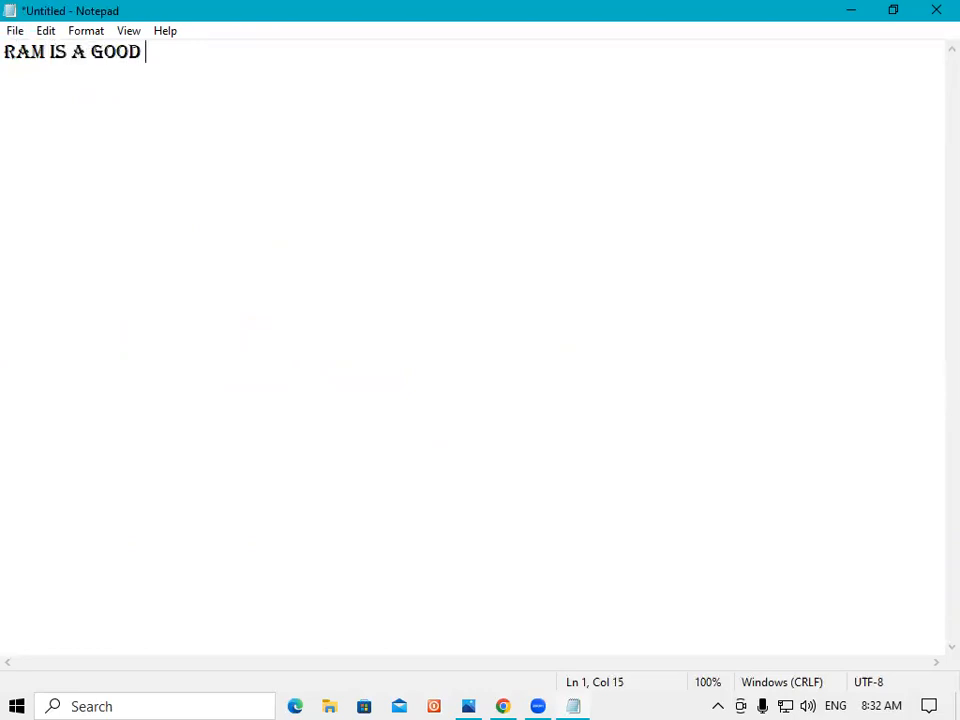
key("BackSpace")
type("OY")
key("ctrl+a")
key("ctrl+c")
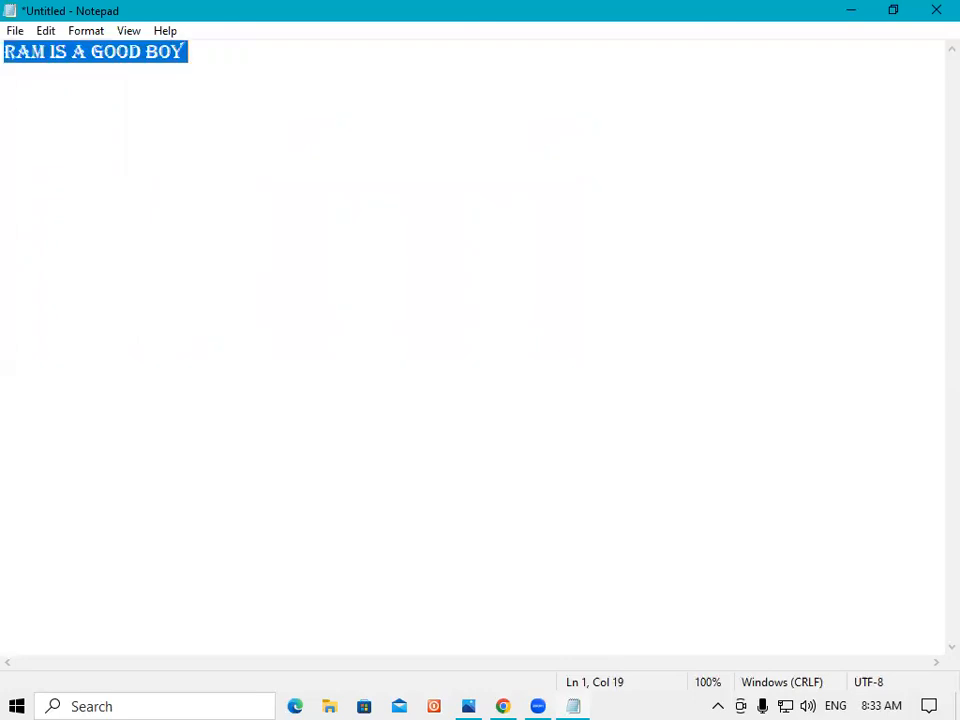
Step: Paste the copied sentence repeatedly after the original to build five lines of text, each holding five or more copies
key("Right")
key("ctrl+v")
key("ctrl+v")
key("ctrl+v")
key("ctrl+v")
key("Return")
key("ctrl+v")
key("ctrl+v")
key("ctrl+v")
key("ctrl+v")
key("ctrl+v")
key("ctrl+v")
key("Return")
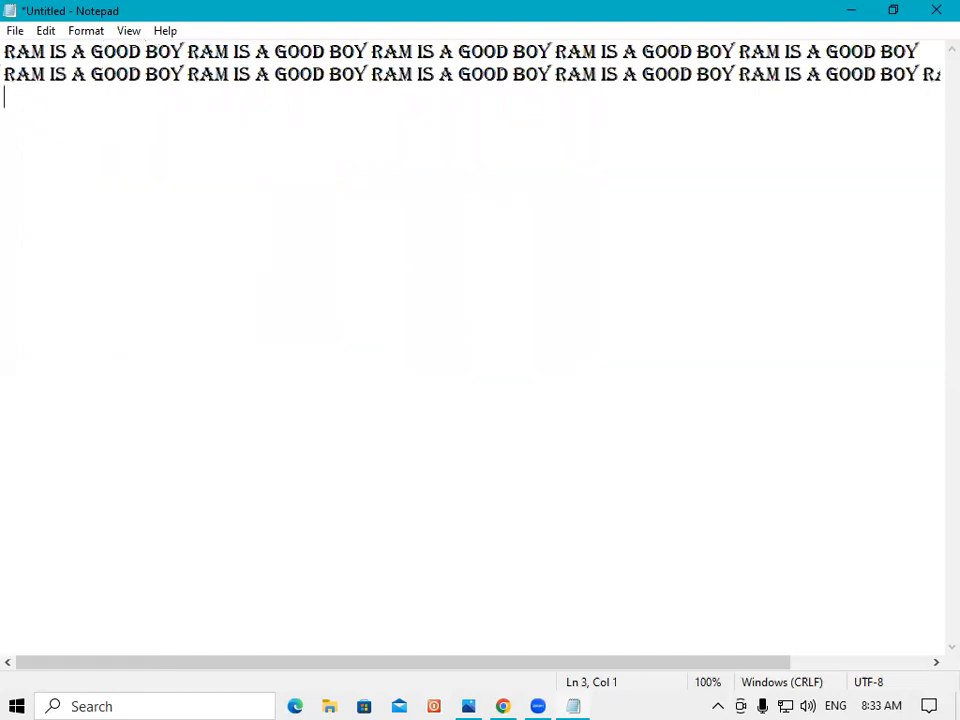
key("ctrl+v")
key("ctrl+v")
key("ctrl+v")
key("ctrl+v")
key("ctrl+v")
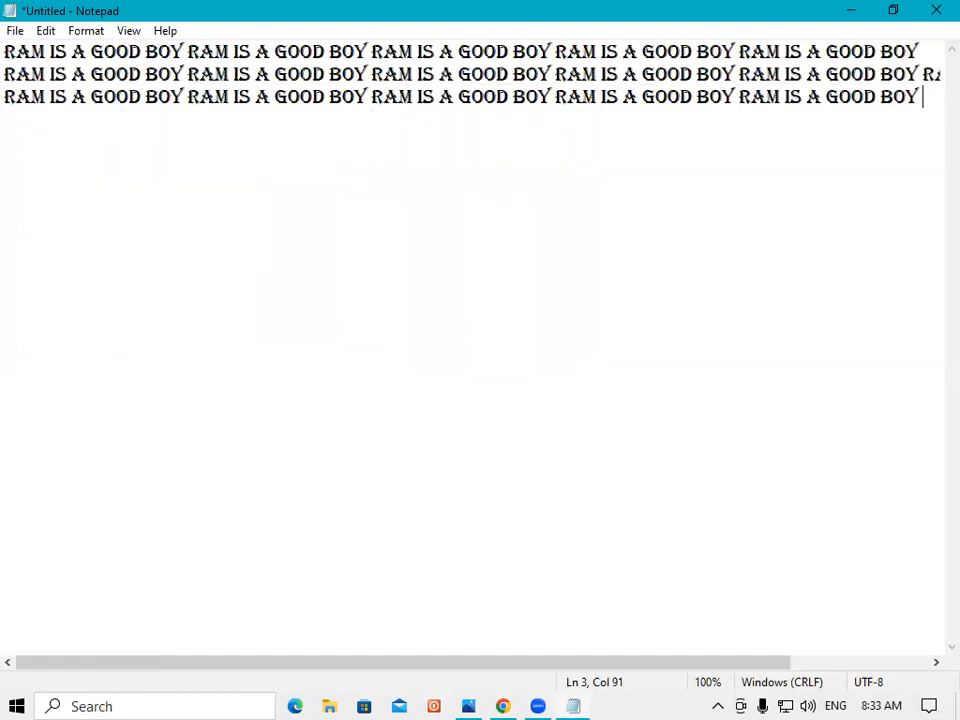
key("ctrl+v")
key("ctrl+v")
key("ctrl+v")
key("Return")
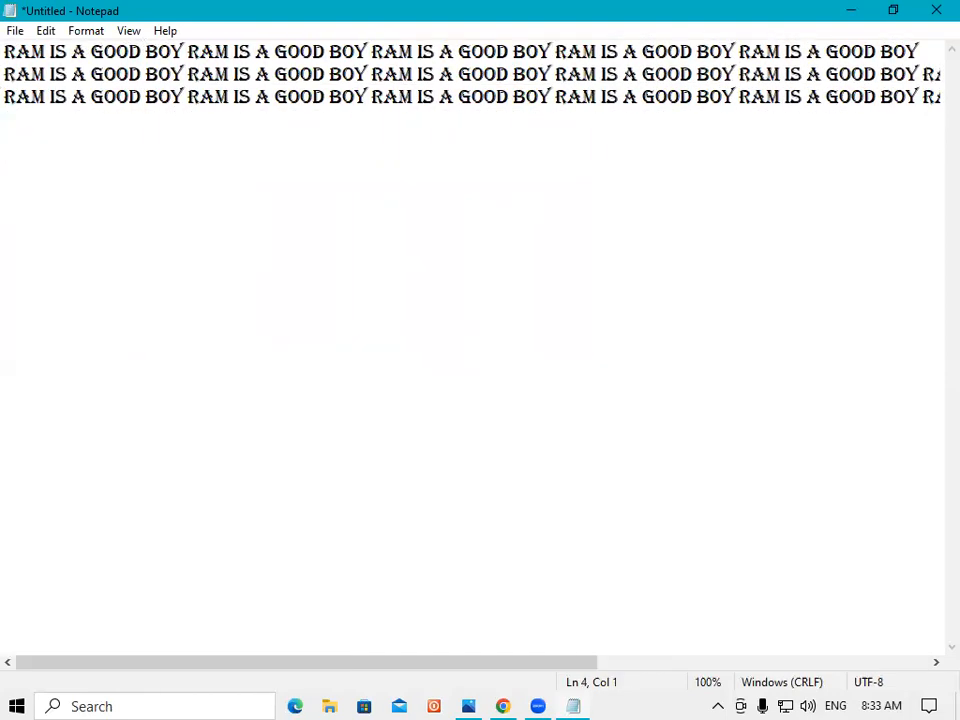
key("ctrl+v")
key("ctrl+v")
key("ctrl+v")
key("ctrl+v")
key("ctrl+v")
key("ctrl+v")
key("Return")
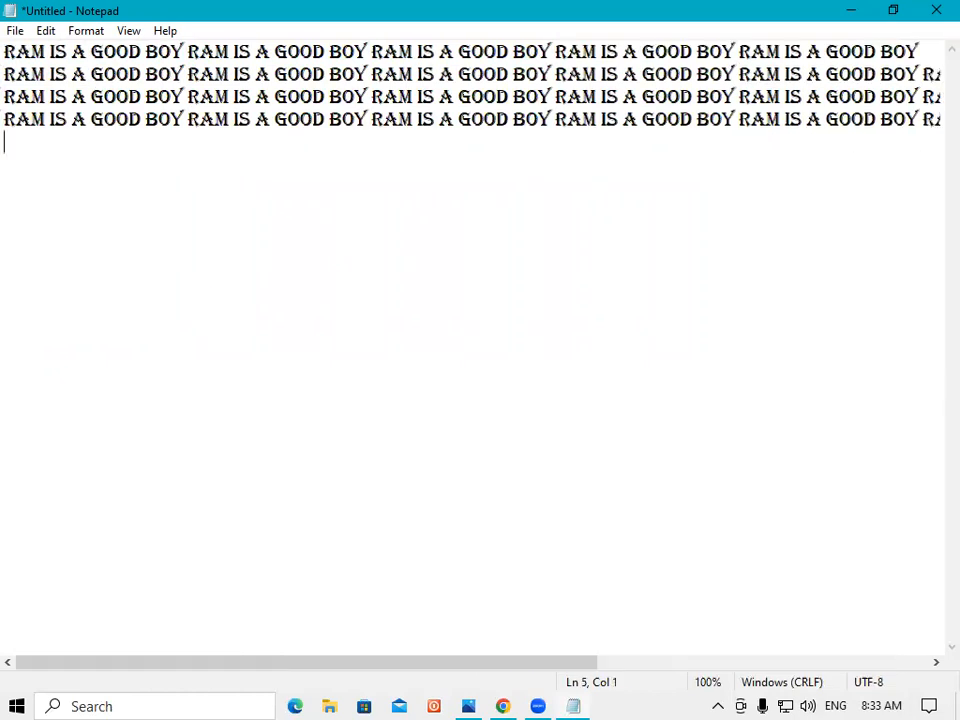
key("ctrl+v")
key("ctrl+v")
key("ctrl+v")
key("ctrl+v")
key("ctrl+v")
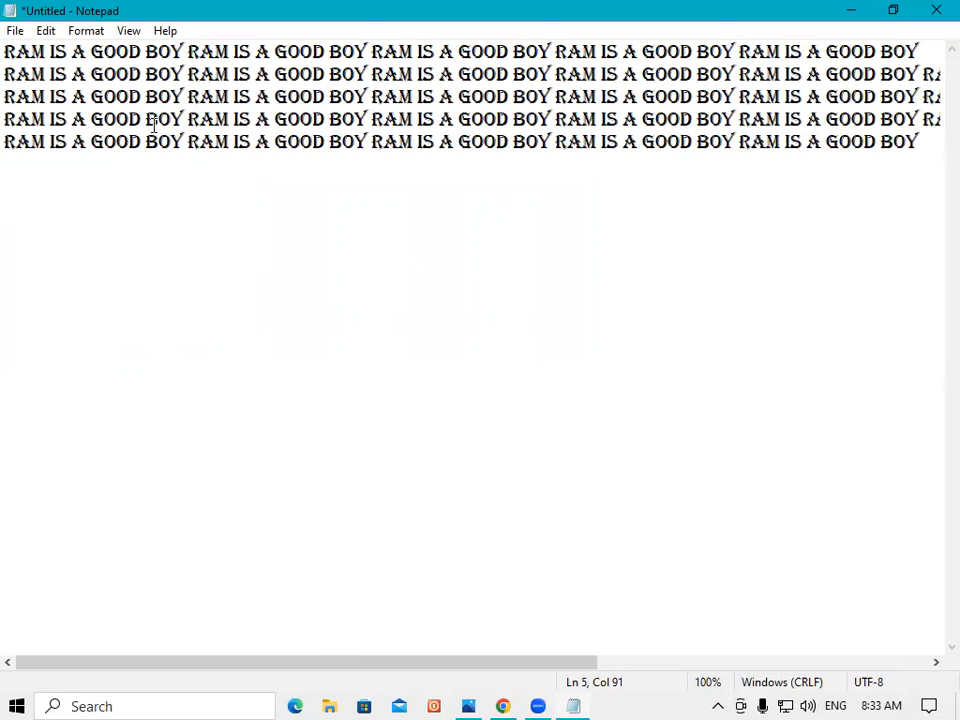
Step: Save the document to the Desktop folder under the file name "ram txt" as a UTF-8 text document
left_click(15, 31)
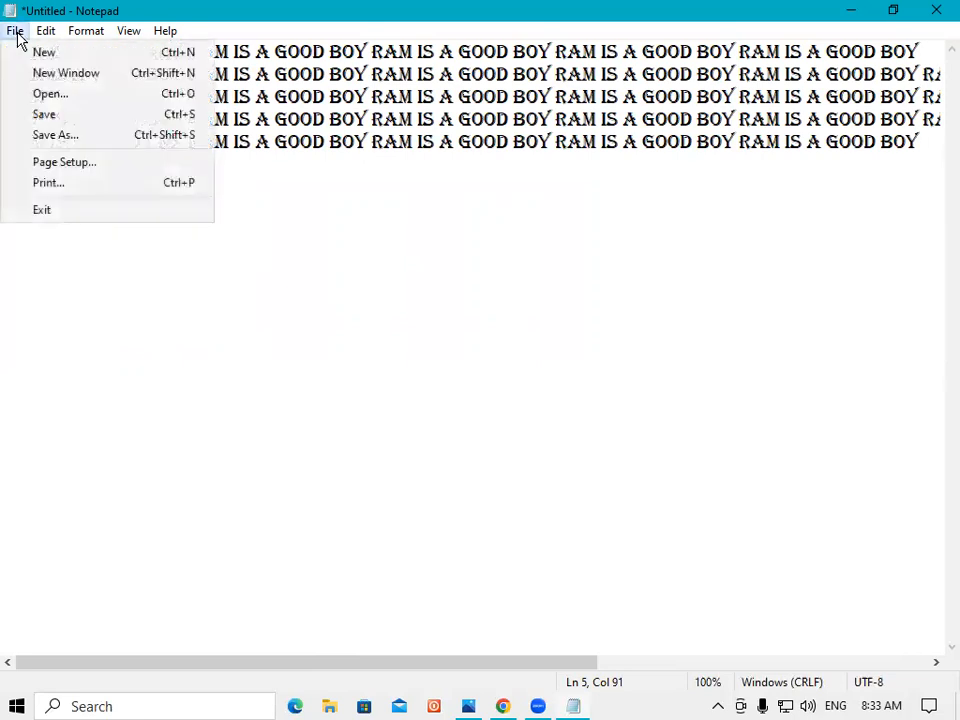
left_click(46, 118)
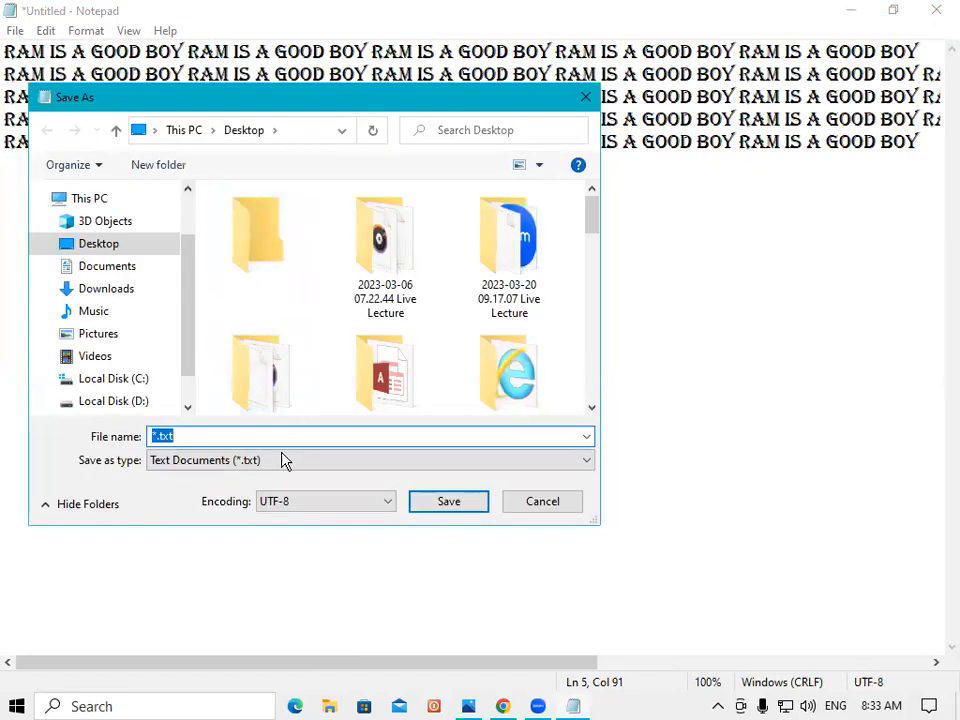
left_click(193, 436)
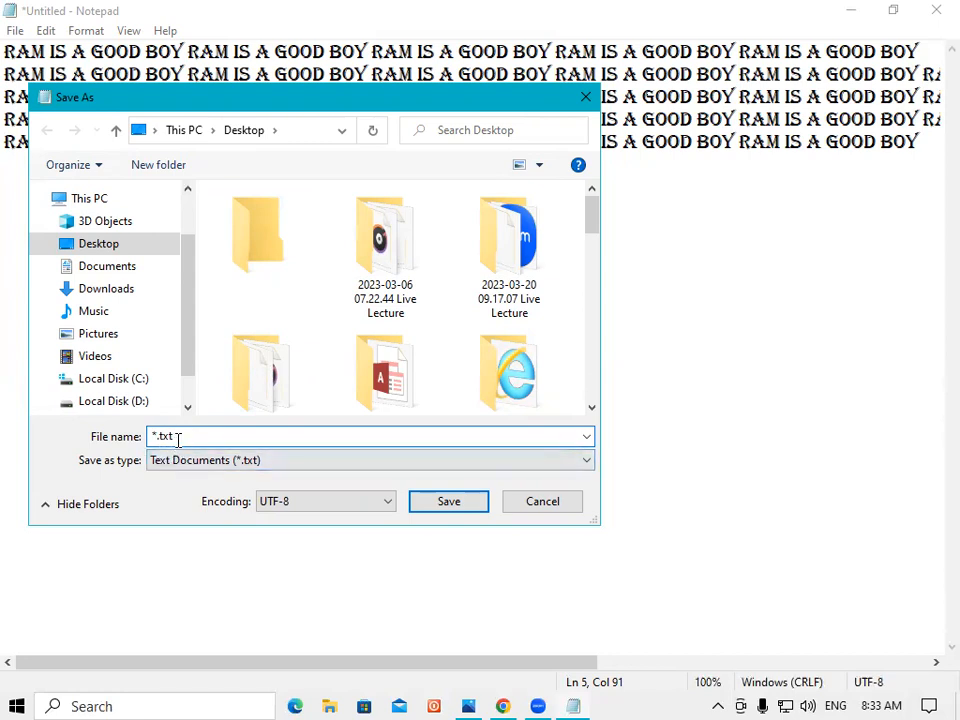
left_click(195, 436)
type("ram")
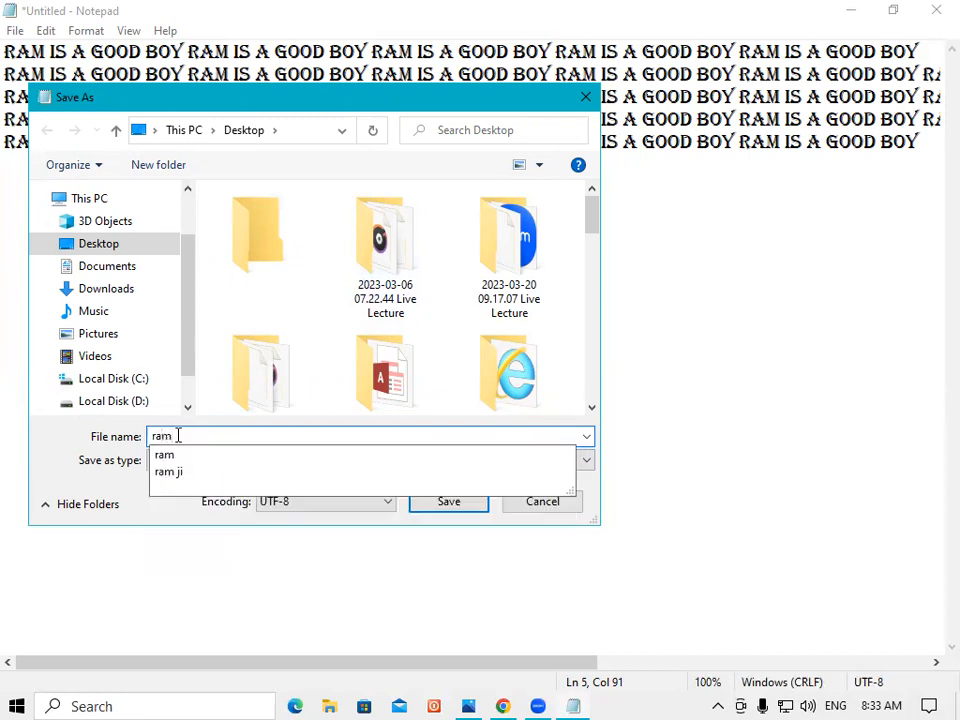
type(" txt")
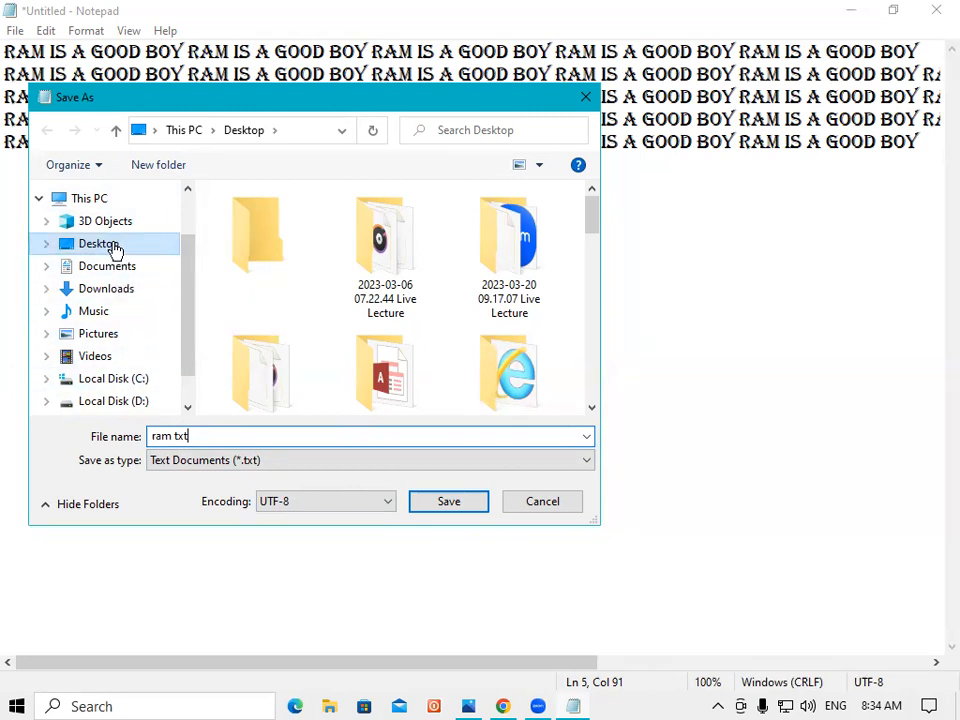
left_click(449, 502)
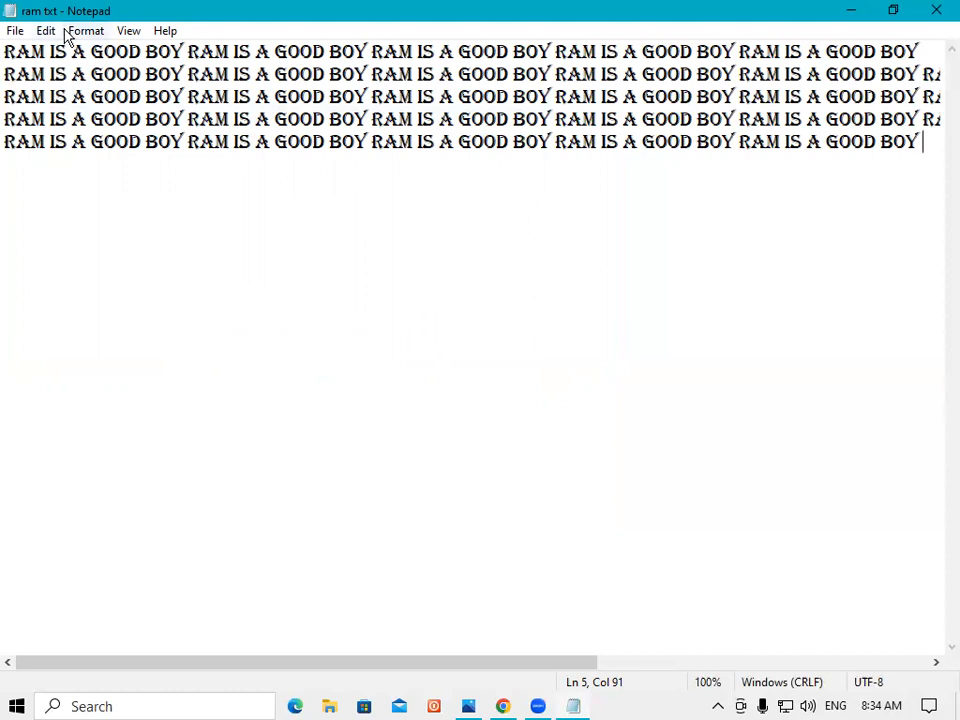
Step: Close the saved document, minimize the browser window and close the screenshot image to reveal the desktop
left_click(936, 12)
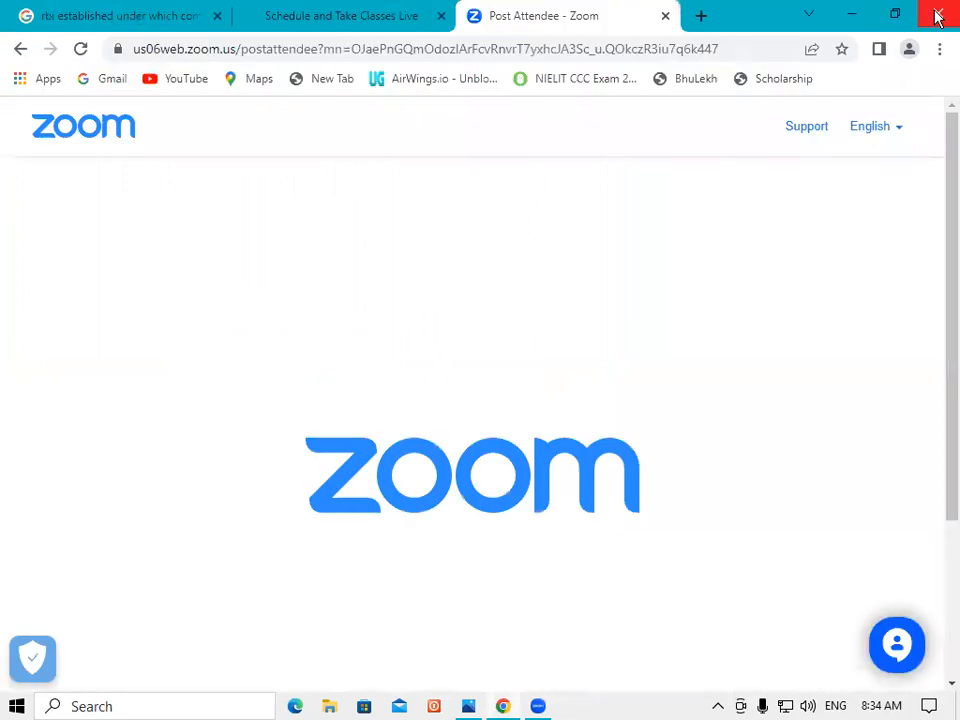
left_click(847, 20)
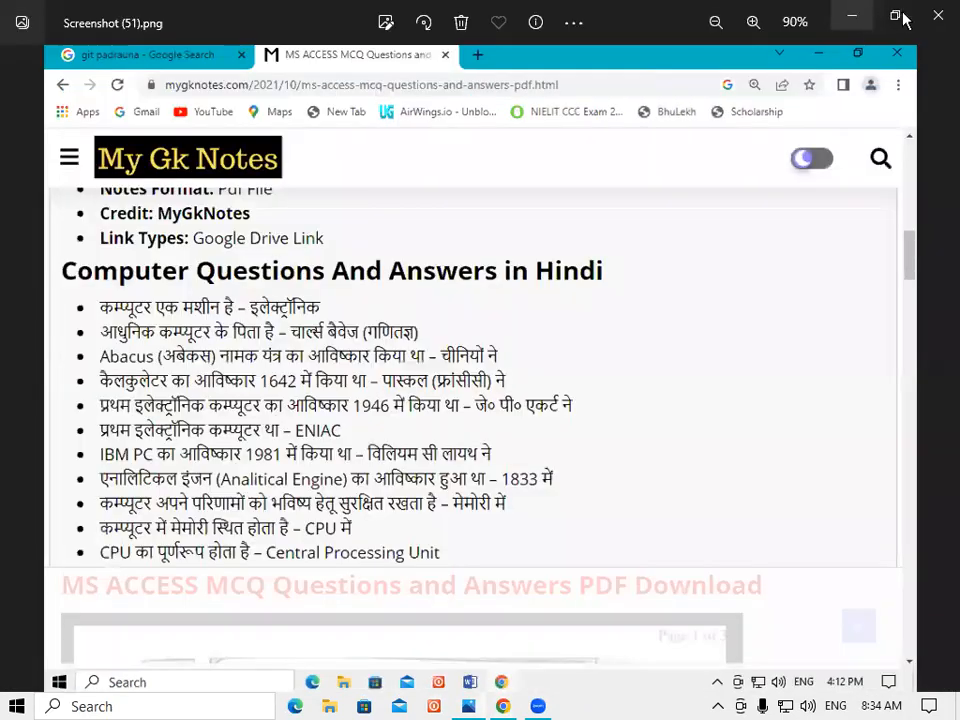
left_click(935, 18)
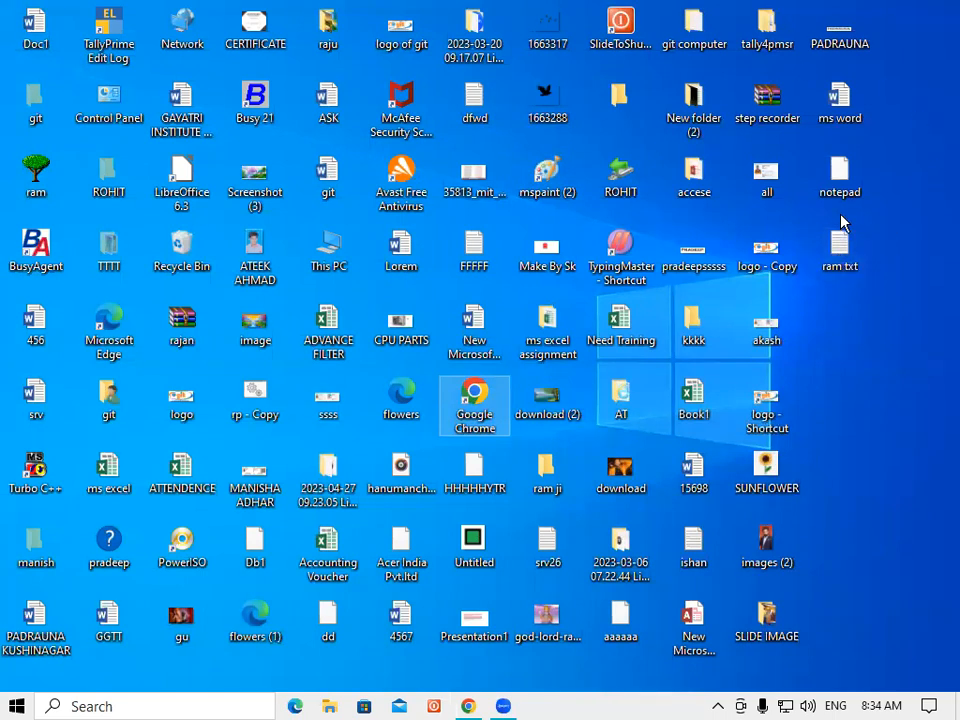
Step: Open the saved "ram txt" file from the desktop and maximize its window
mouse_move(863, 266)
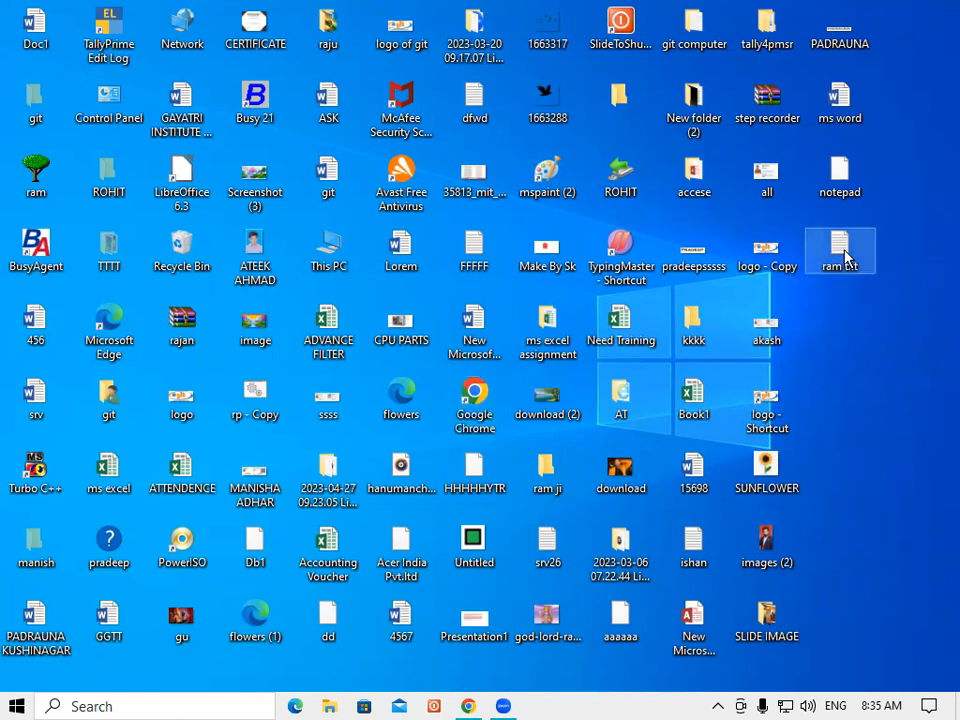
double_click(848, 258)
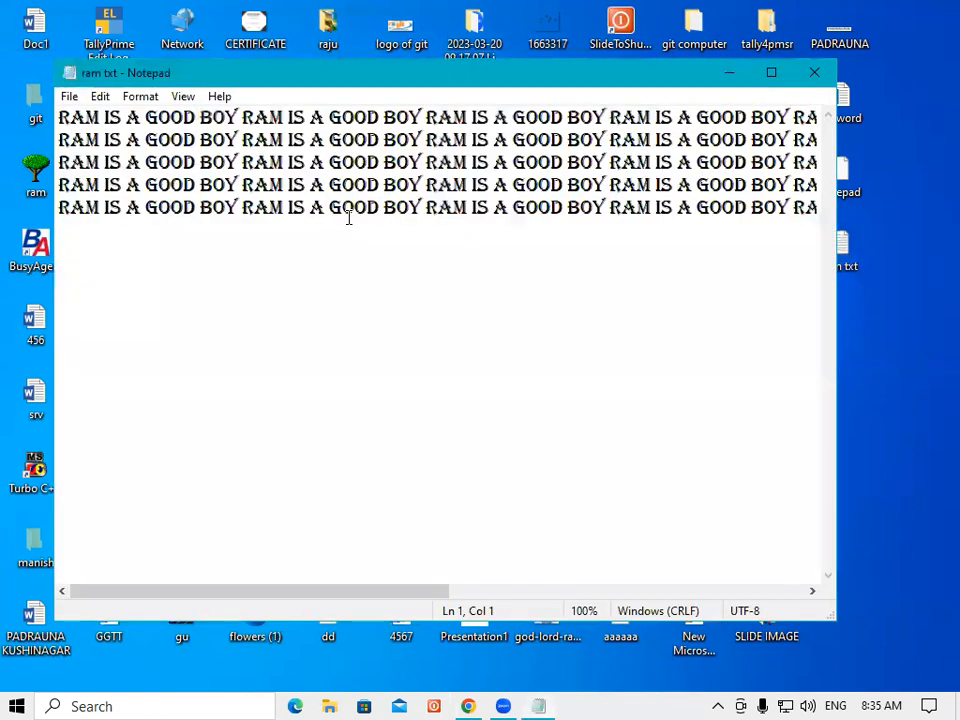
left_click(771, 72)
left_click(15, 30)
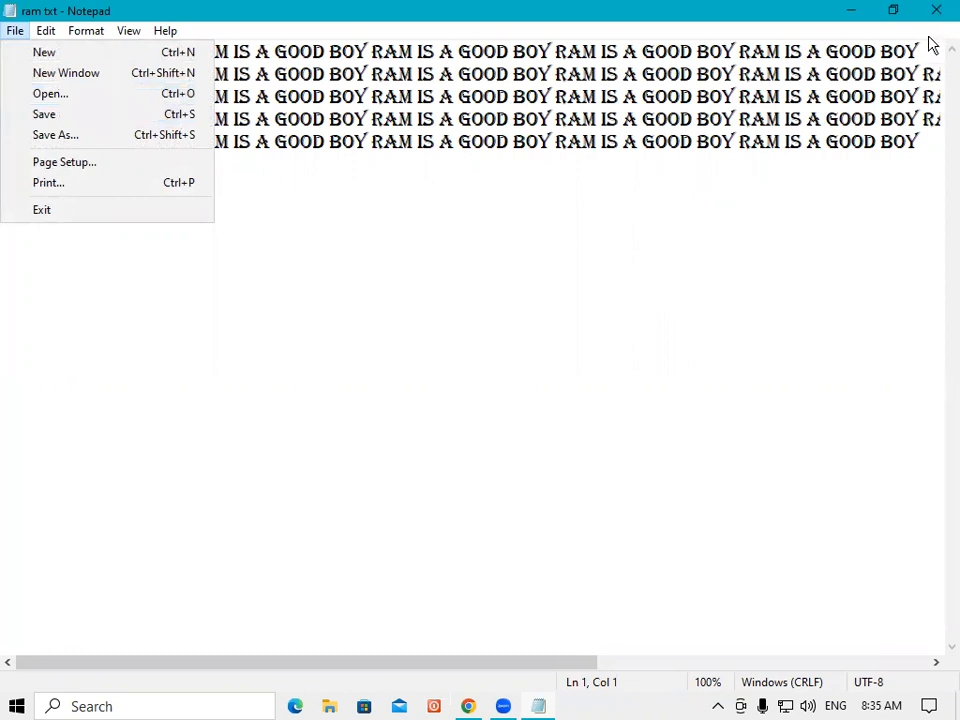
left_click(443, 338)
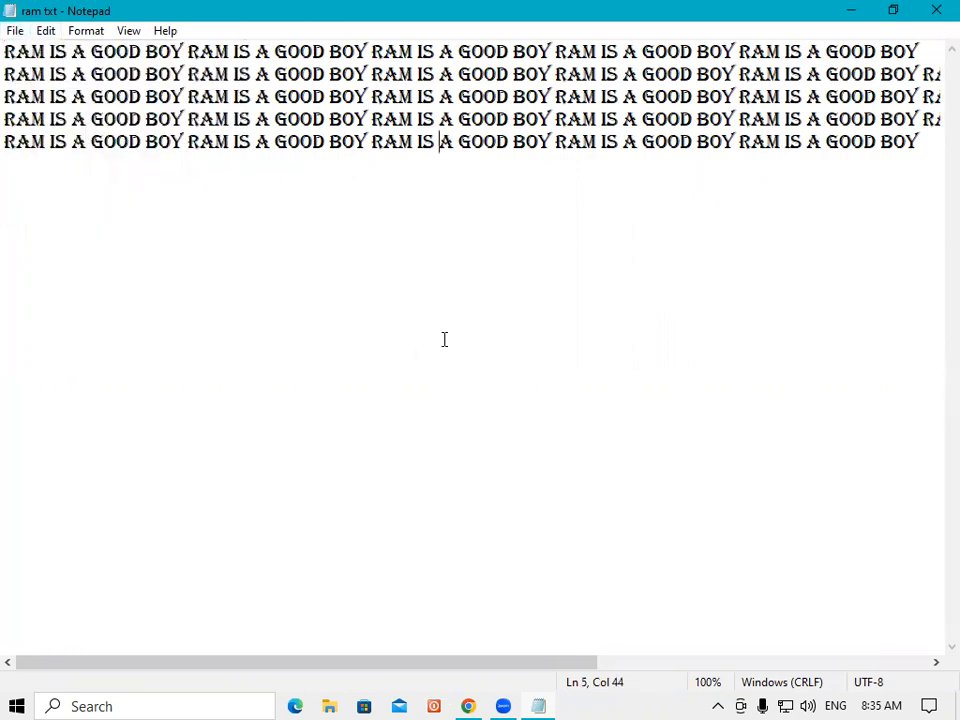
Step: Bring up the Open dialog, look through the Desktop folder down to its text files, and close the dialog without opening anything
left_click(22, 36)
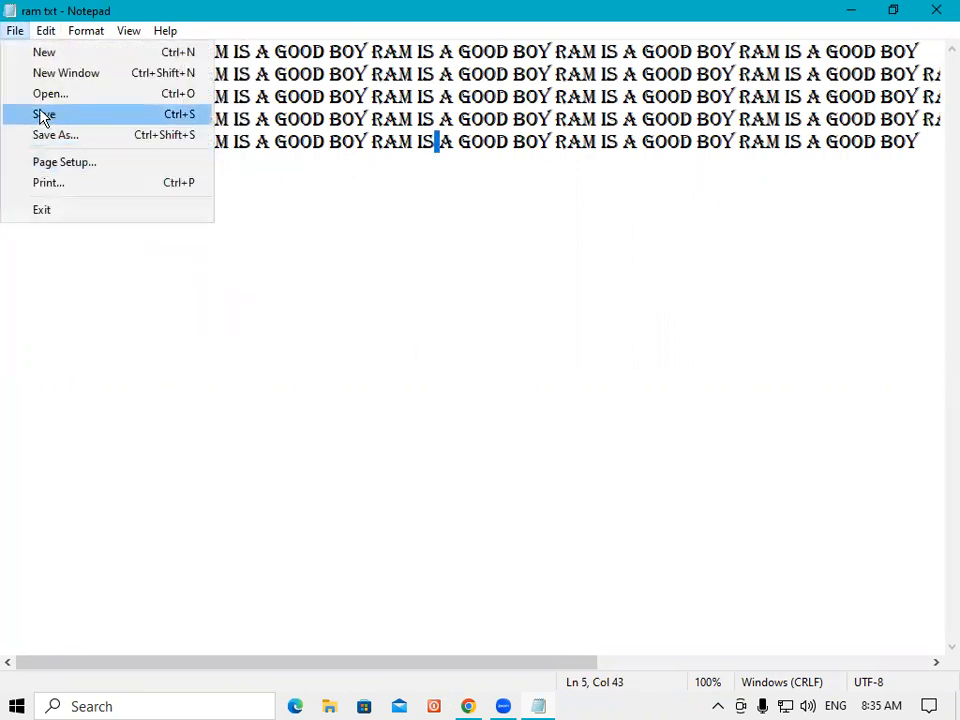
left_click(182, 96)
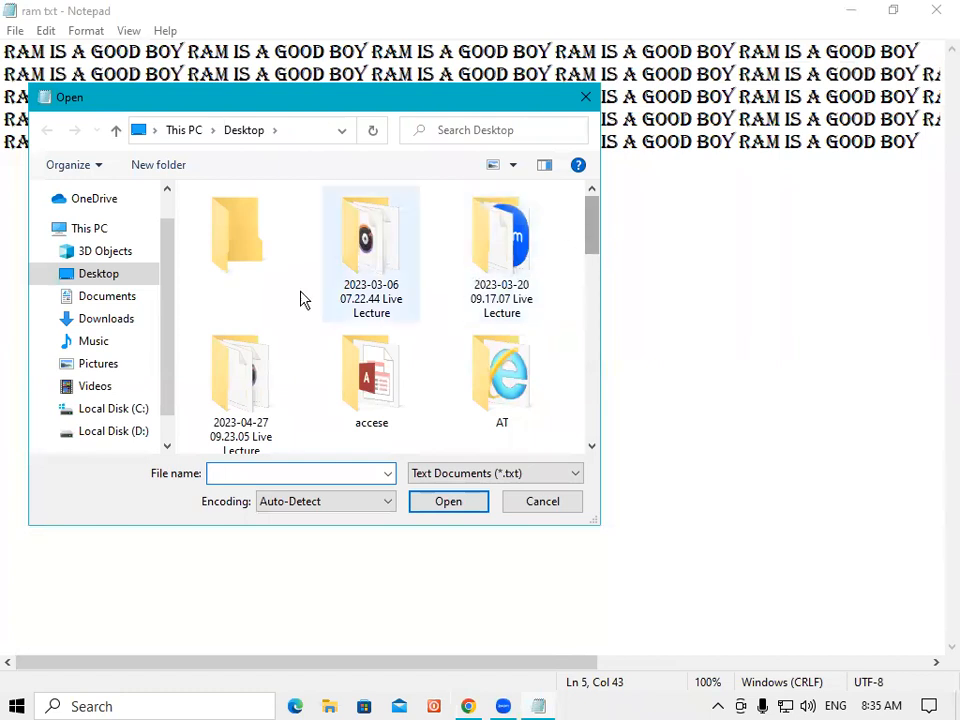
left_click_drag(597, 247, 597, 420)
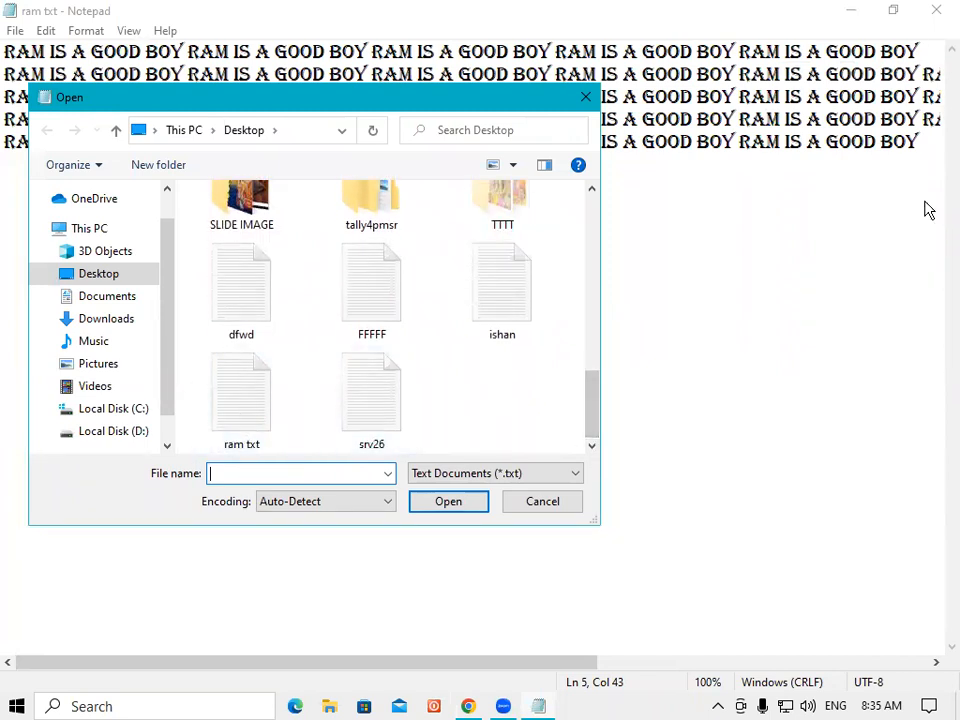
left_click(937, 14)
left_click(586, 97)
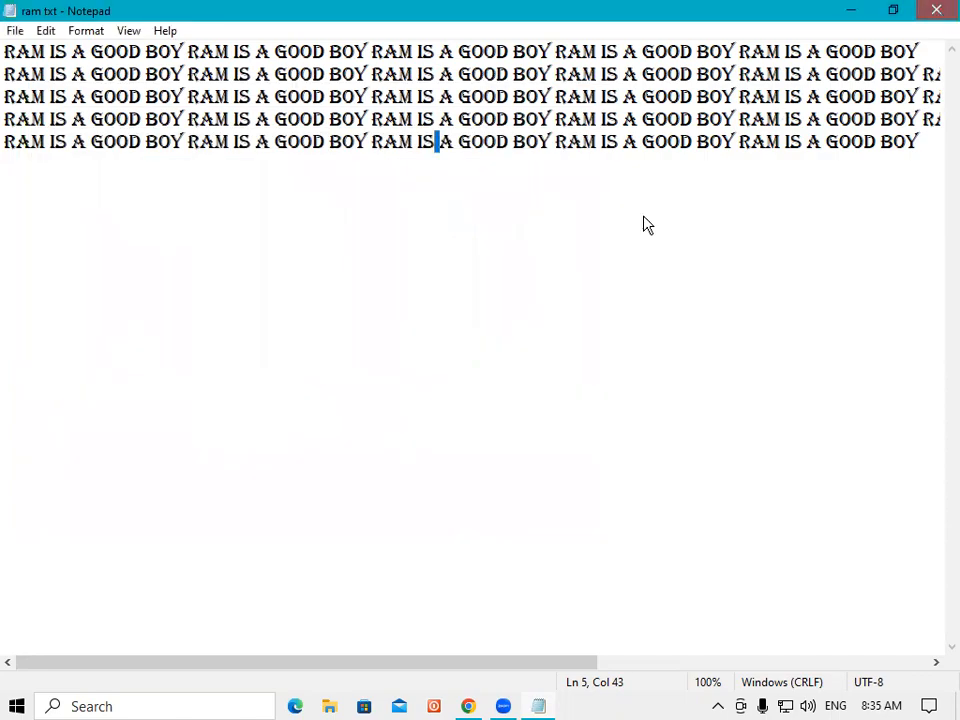
Step: Close the "ram txt" document, then search for Notepad and launch it with a blank, maximized window
key("alt+F4")
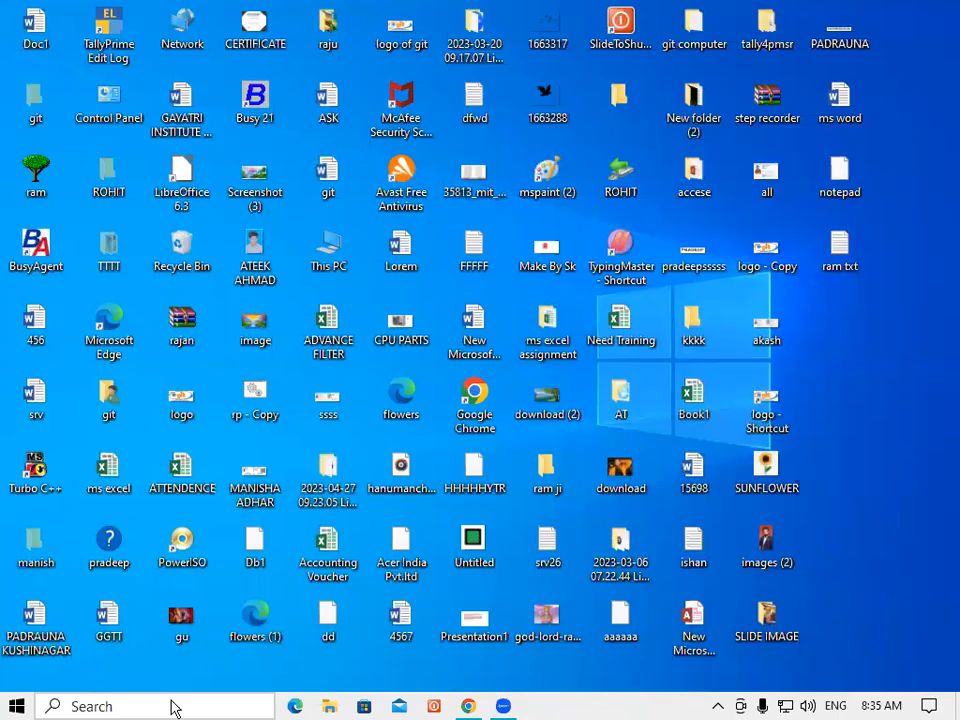
left_click(174, 708)
type("n")
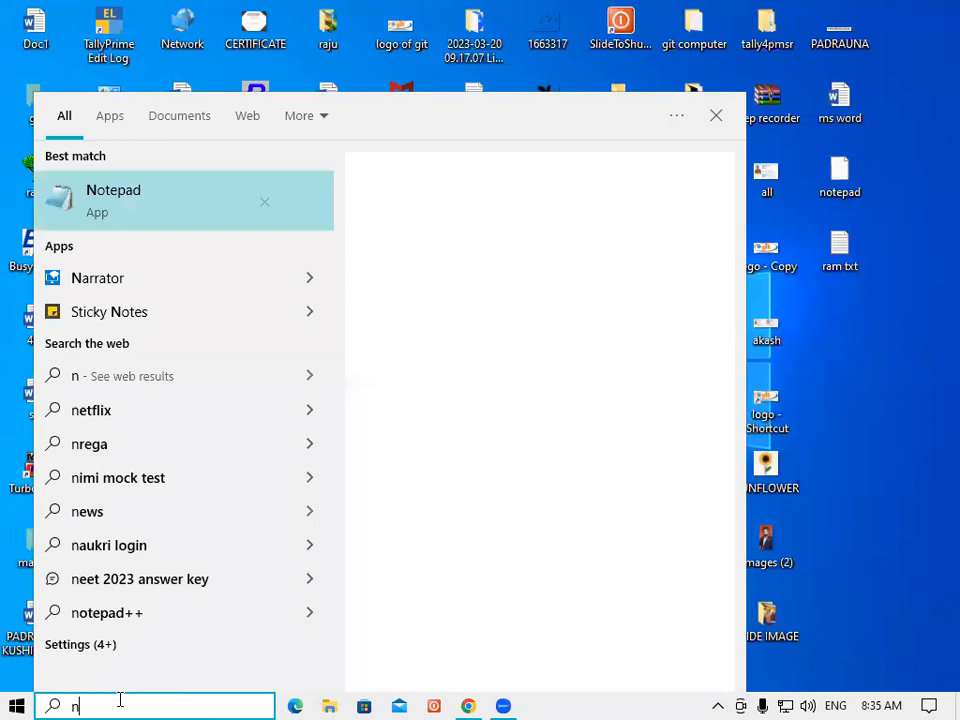
left_click(182, 201)
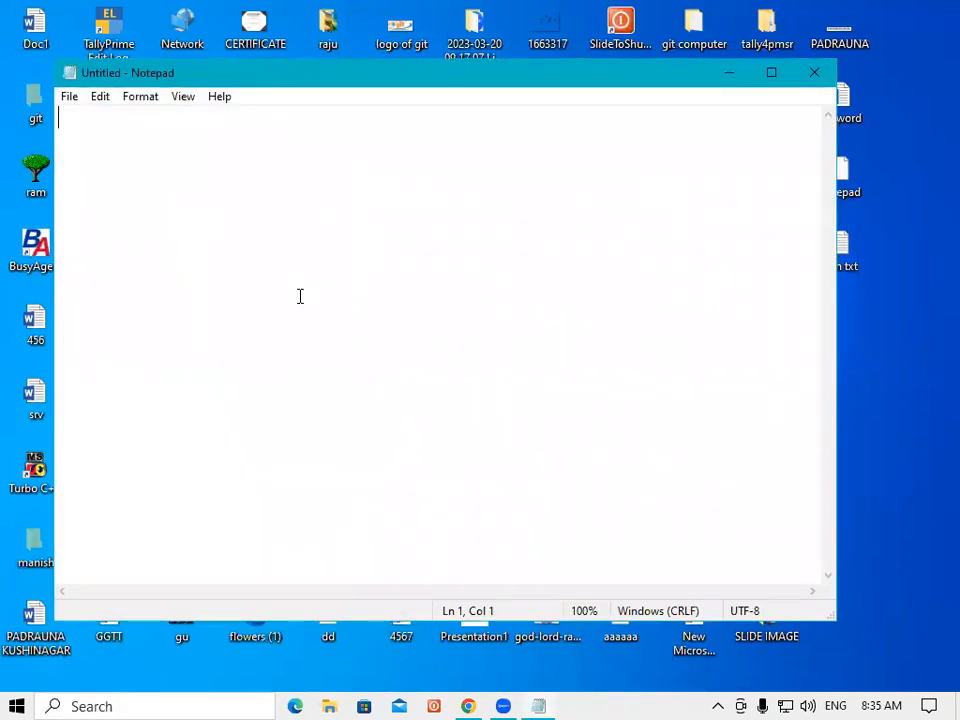
left_click(771, 72)
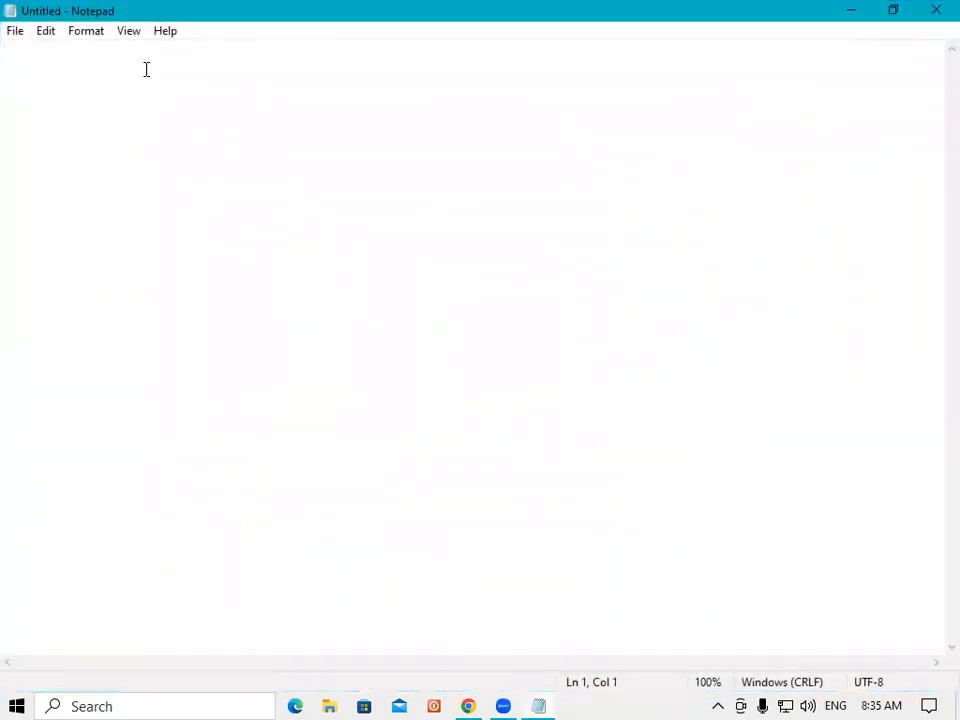
Step: Open the "ram txt" file from the Desktop folder into the blank Notepad window through the Open dialog
left_click(15, 32)
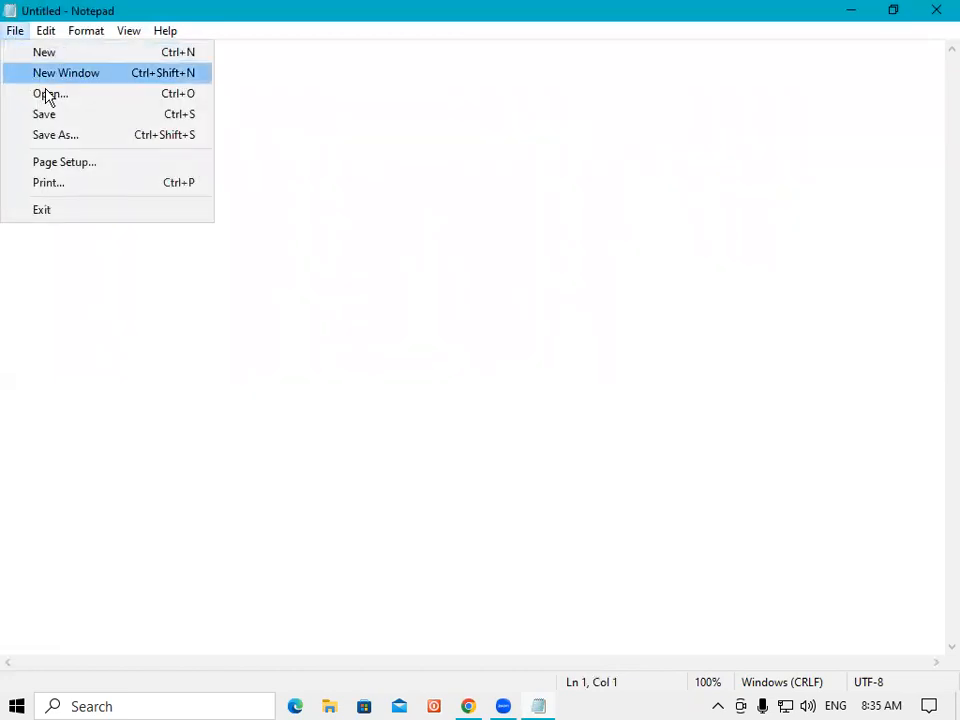
left_click(326, 160)
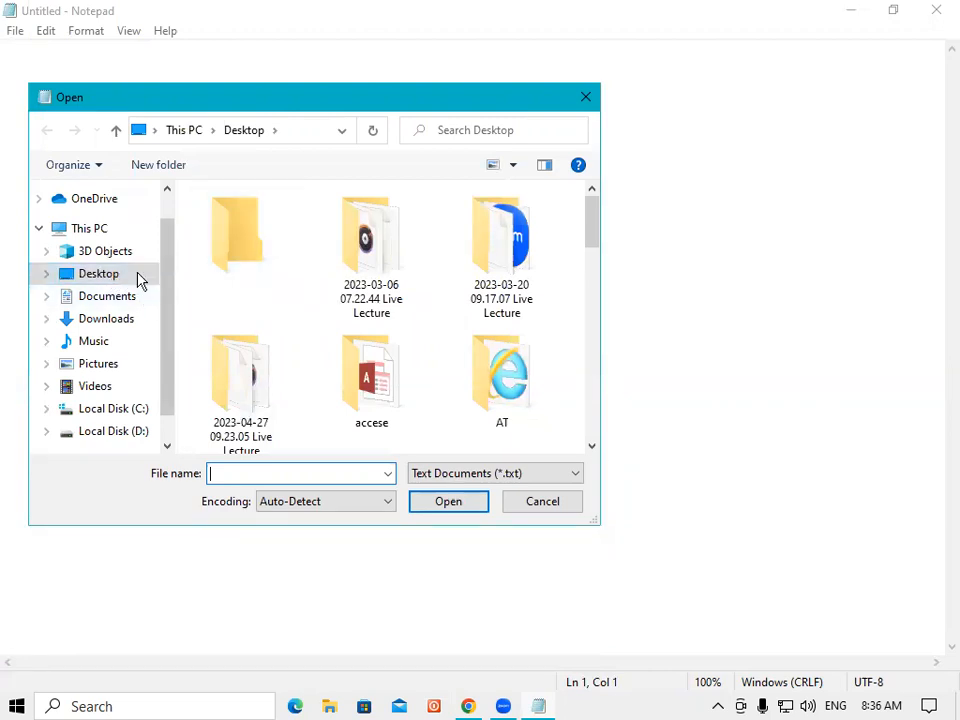
left_click_drag(596, 240, 618, 453)
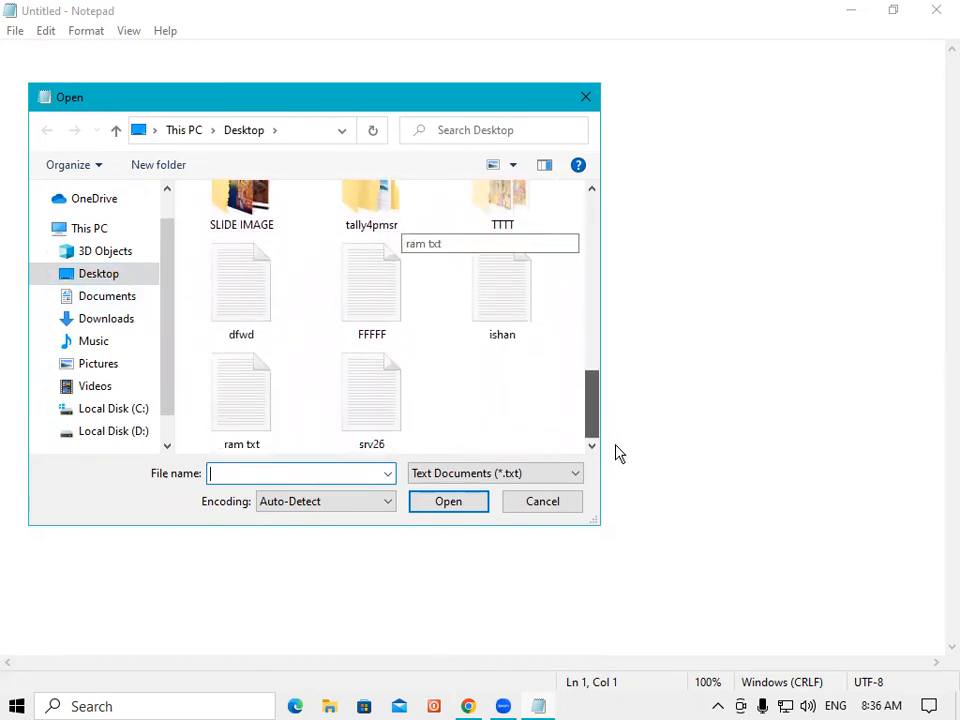
left_click(242, 405)
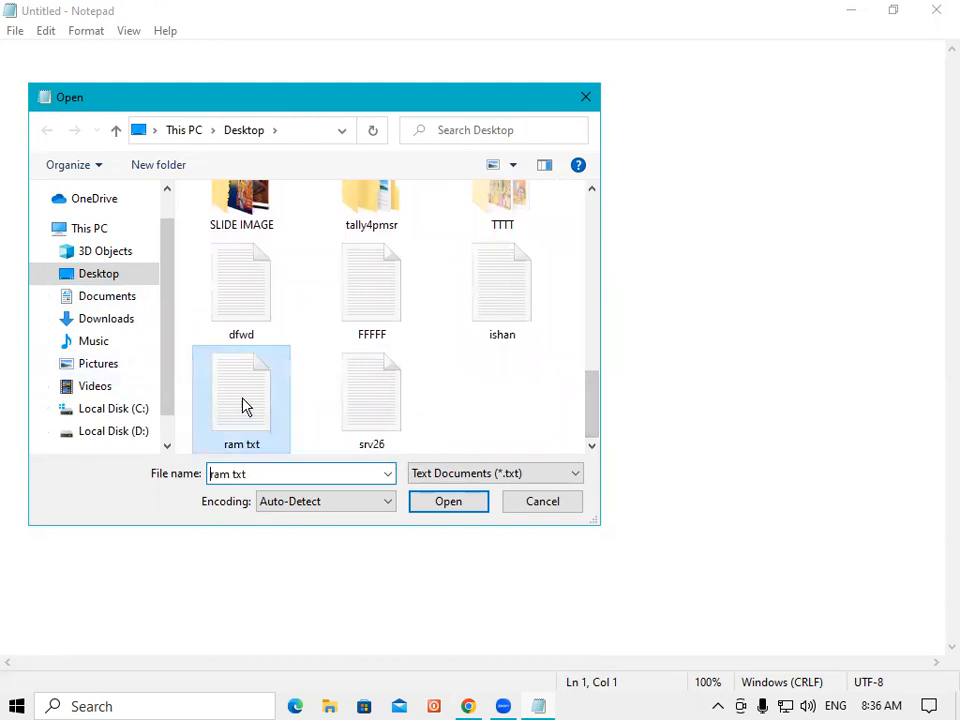
left_click(463, 505)
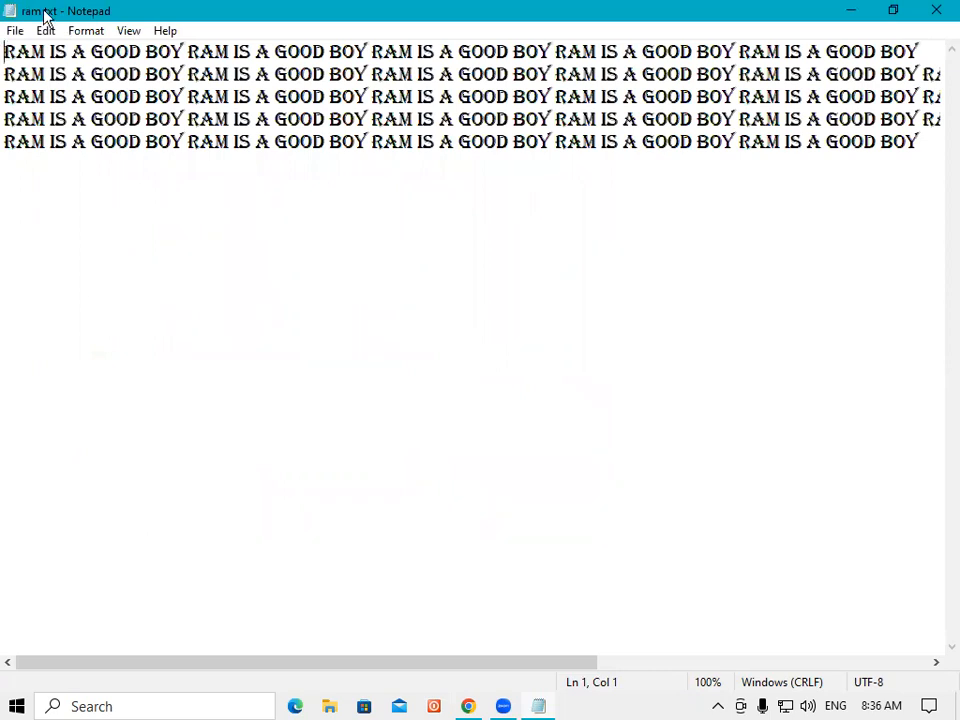
left_click(12, 32)
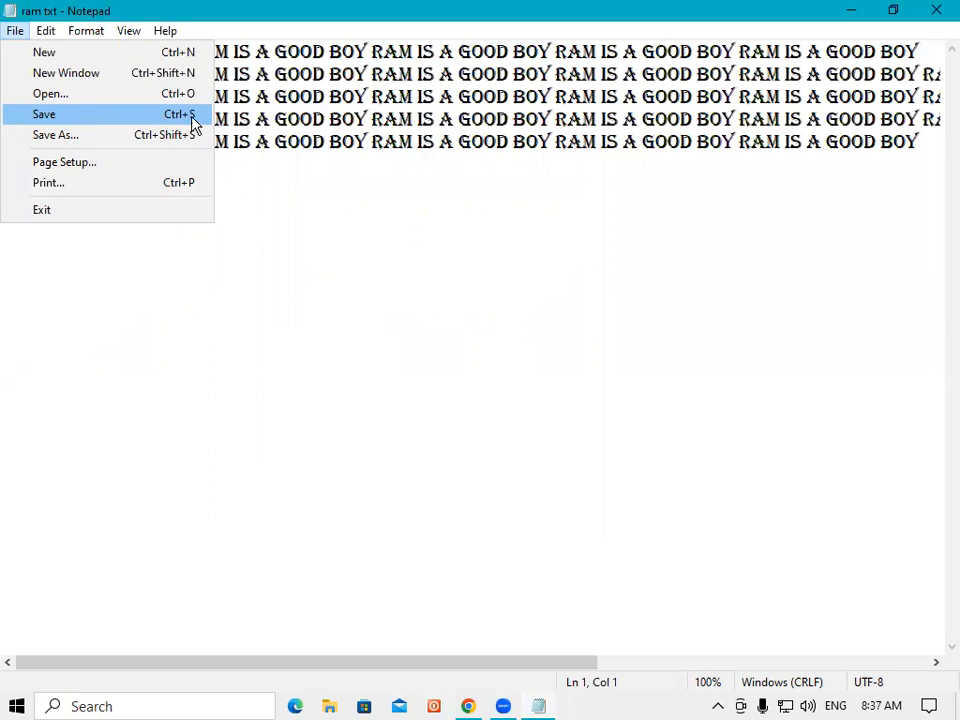
left_click(324, 238)
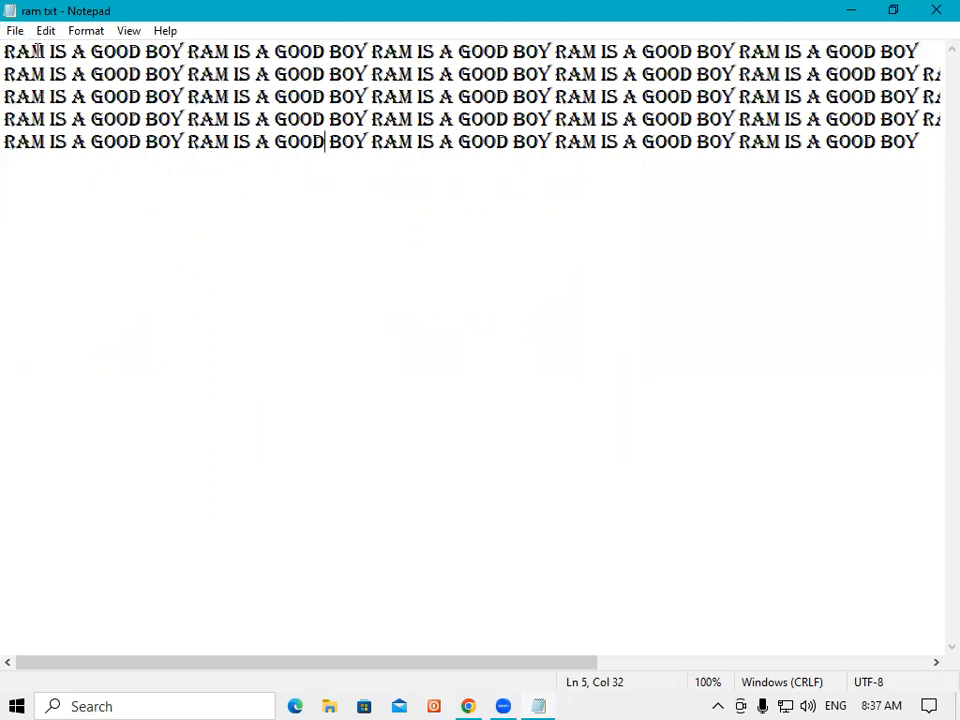
left_click(258, 367)
left_click(15, 33)
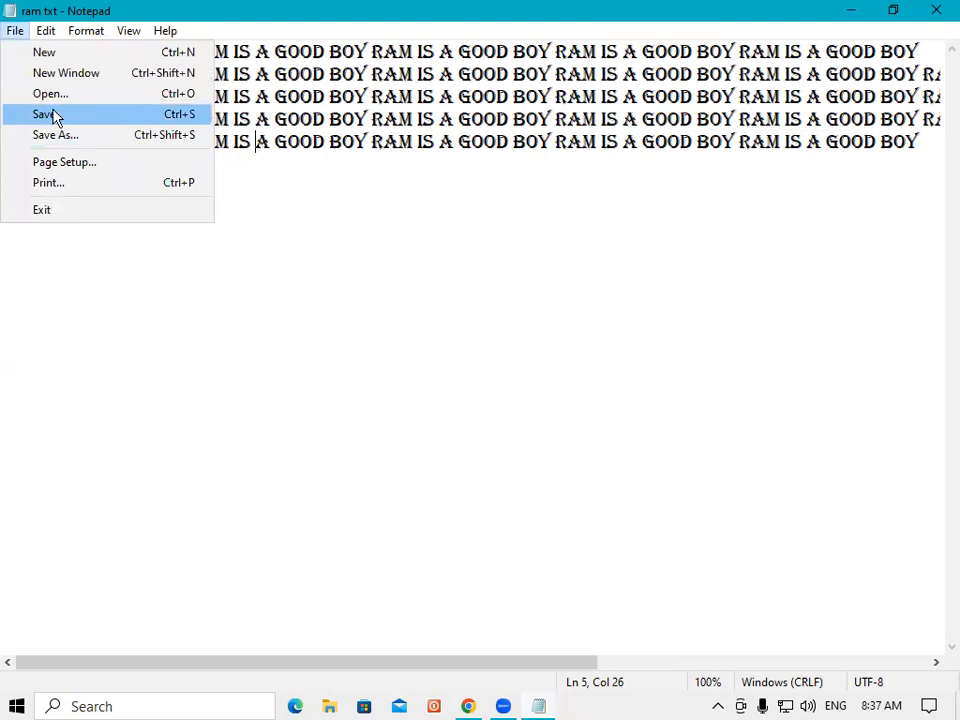
left_click(288, 187)
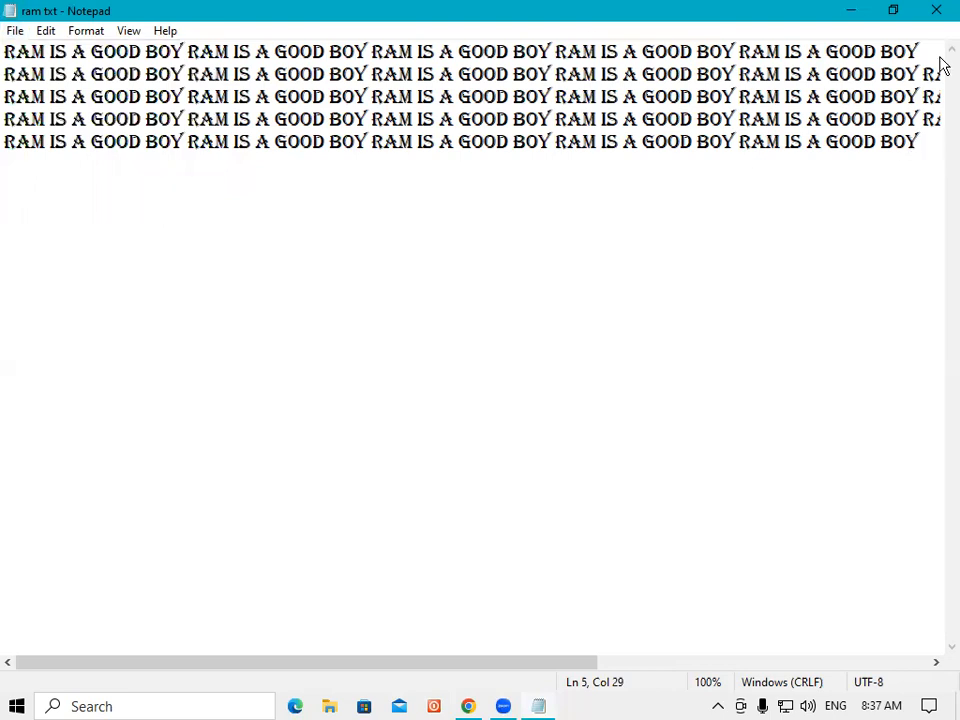
Step: Add the line "GIT INSTITUTE OG TECHNOLOGY" below the existing text, separated from it by a blank line
left_click(930, 147)
key("Return")
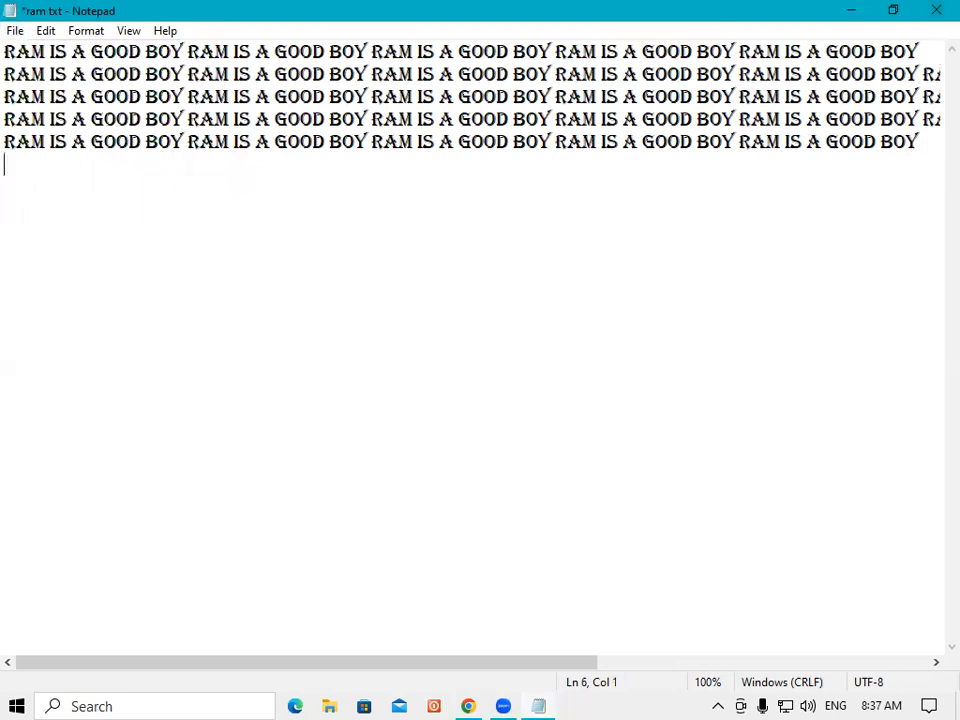
type("GIT IN")
key("BackSpace")
key("BackSpace")
type("I")
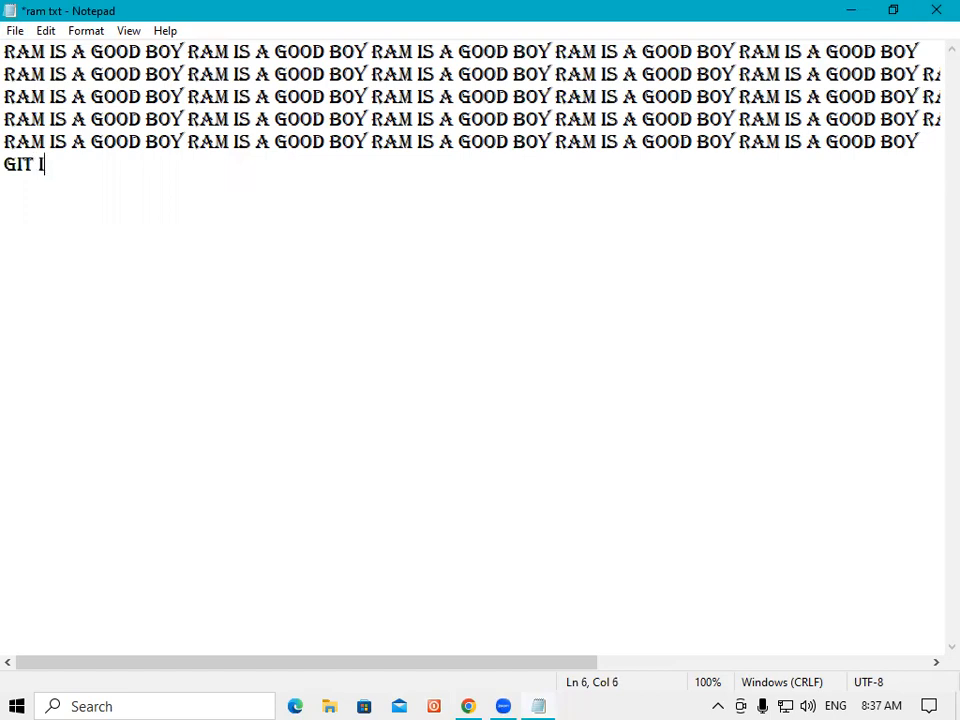
type("NSTIT")
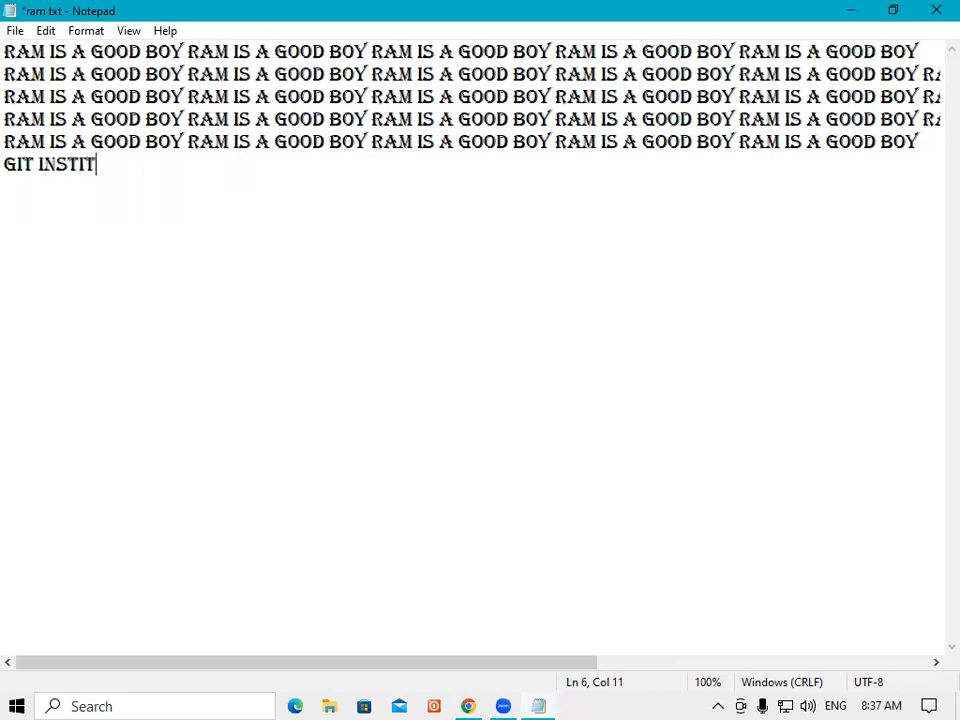
type("UTE OG TECHNOLO")
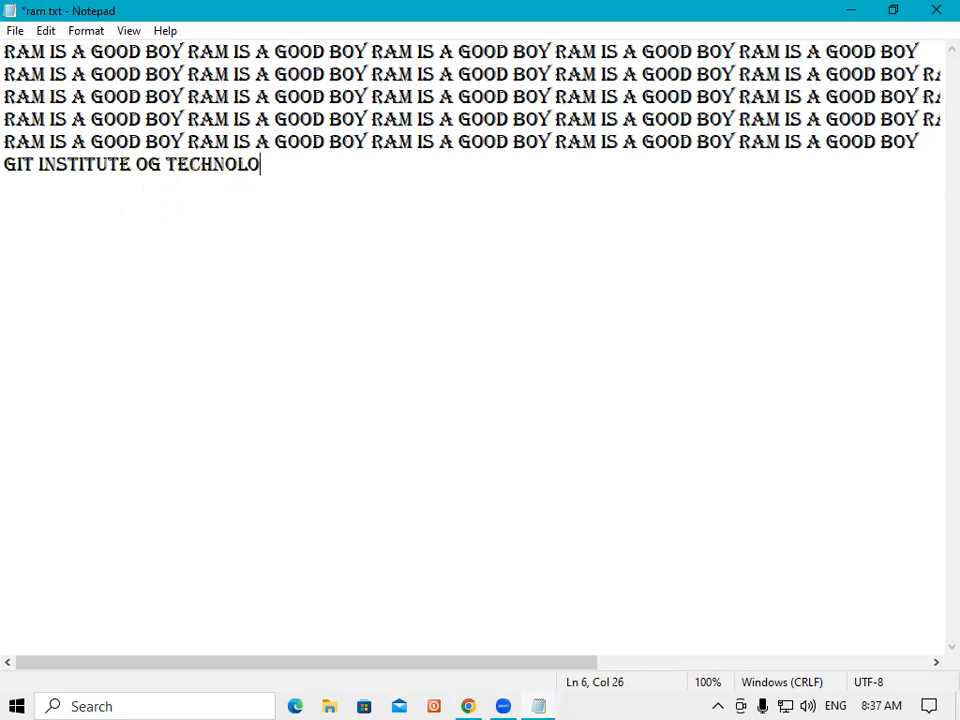
type("GY")
key("Return")
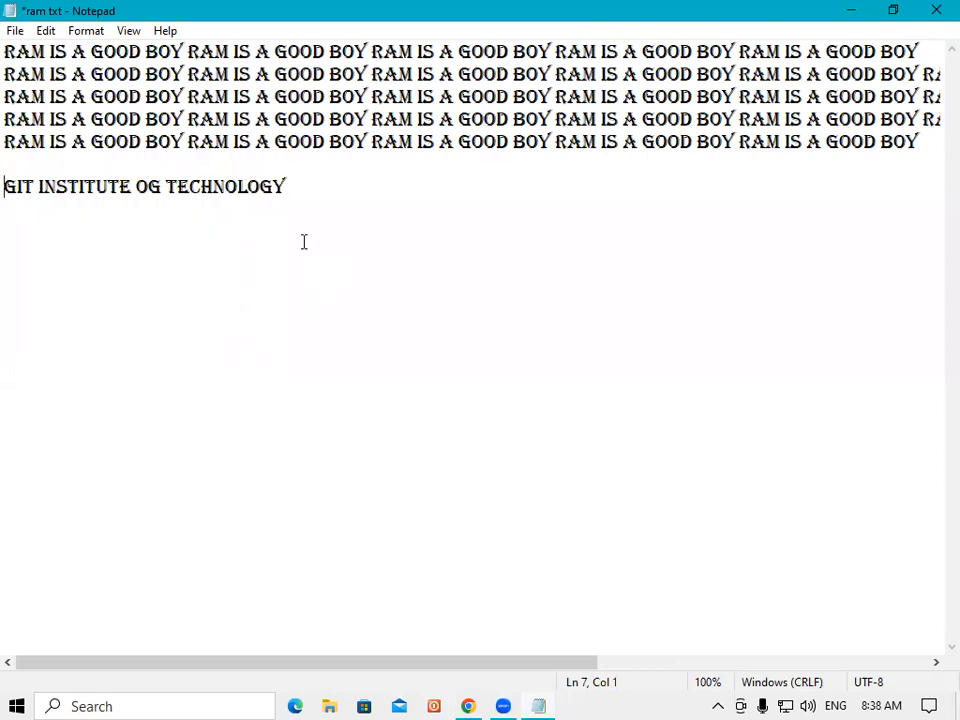
Step: Enter two lines of random filler letters below the "GIT INSTITUTE OG TECHNOLOGY" line
left_click(290, 197)
key("Return")
type("DHDFGSJ")
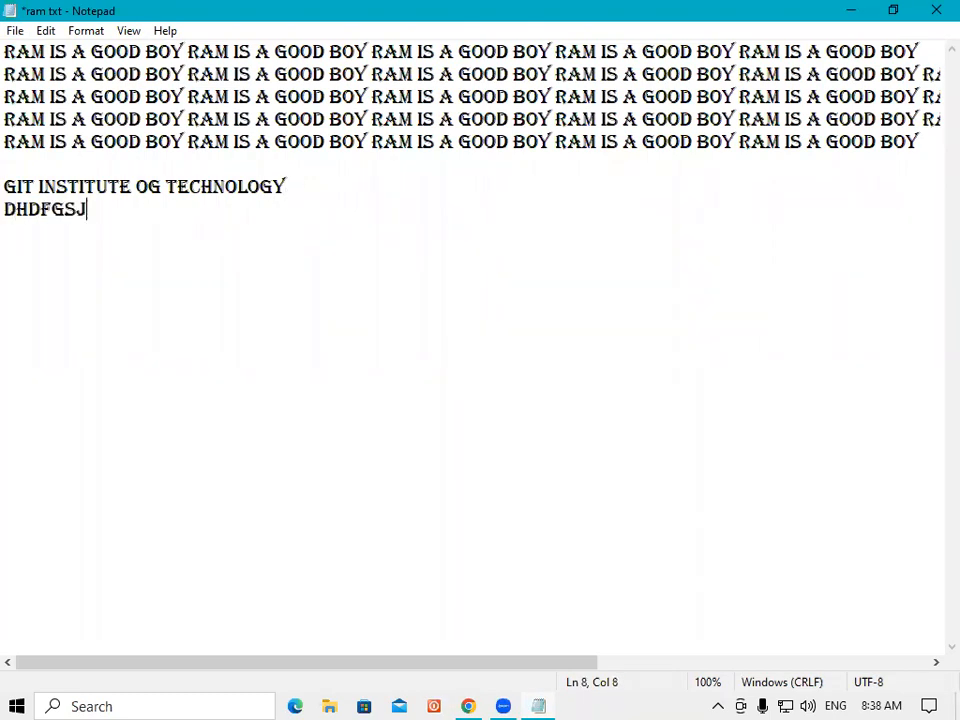
type("F SDFGHDSF JFGSD")
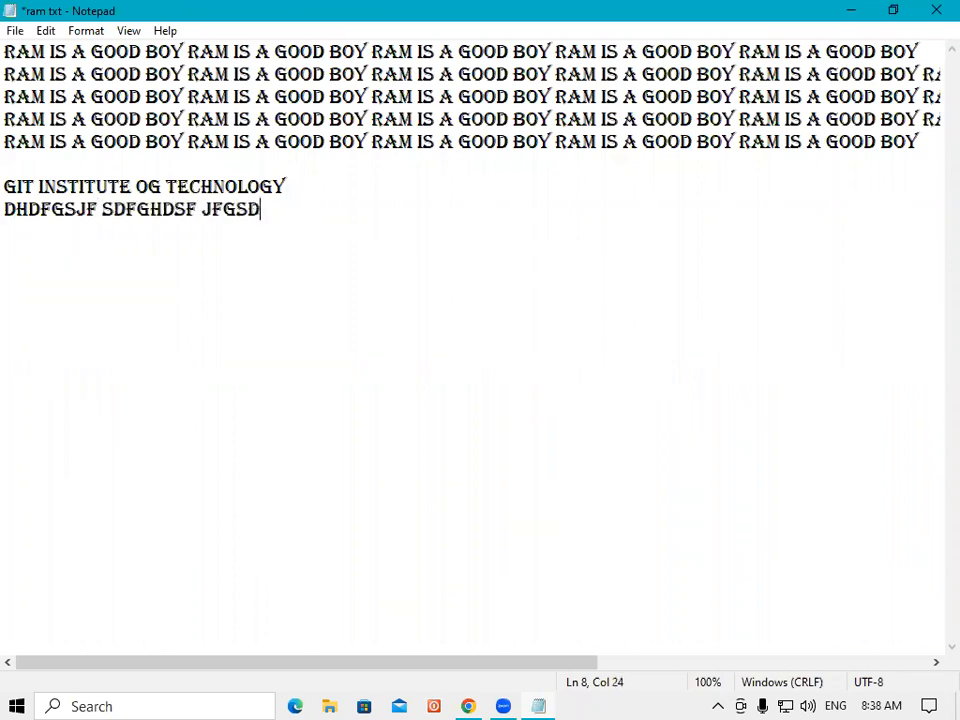
type("FHSDF SDHFSDFSDF SDFSDFSDFHSDF")
key("Return")
type("SDJHSDJFHSDFHSD JHSDFKSD")
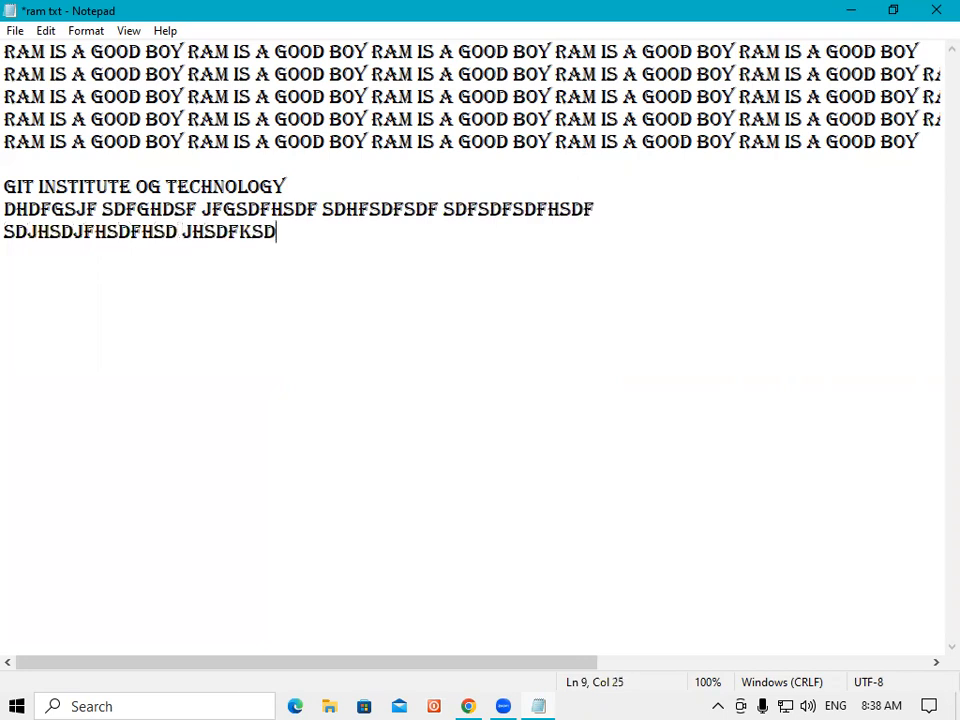
type("FHJKSDHF SDJFHSDJKF SDFSD")
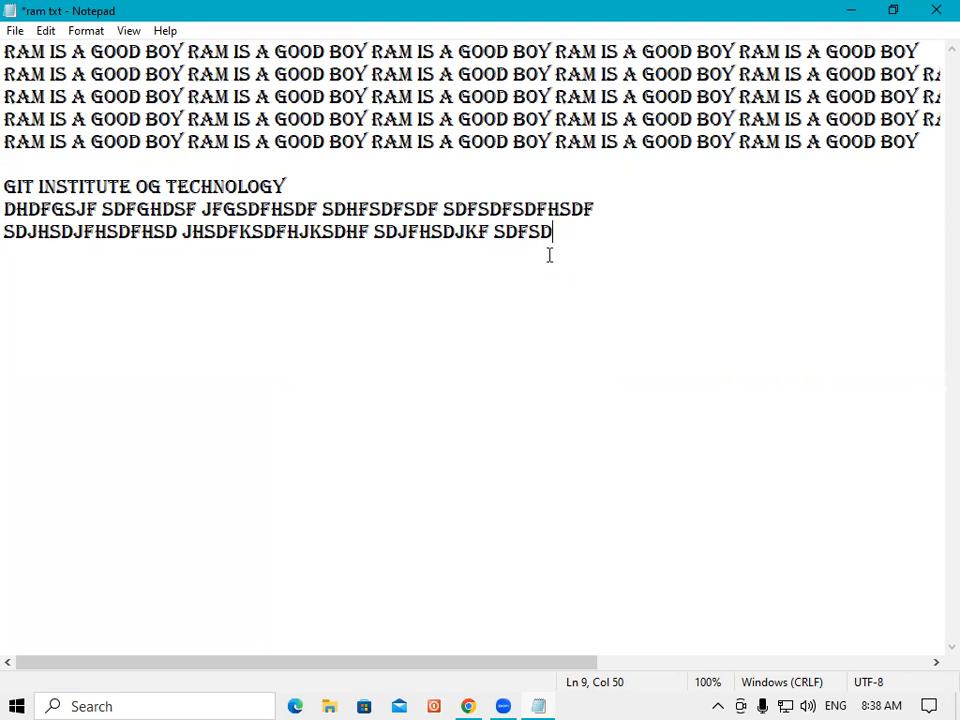
Step: Bring up the Save As dialog for the edited document and reposition it over the text
left_click(10, 12)
left_click(133, 231)
left_click(15, 31)
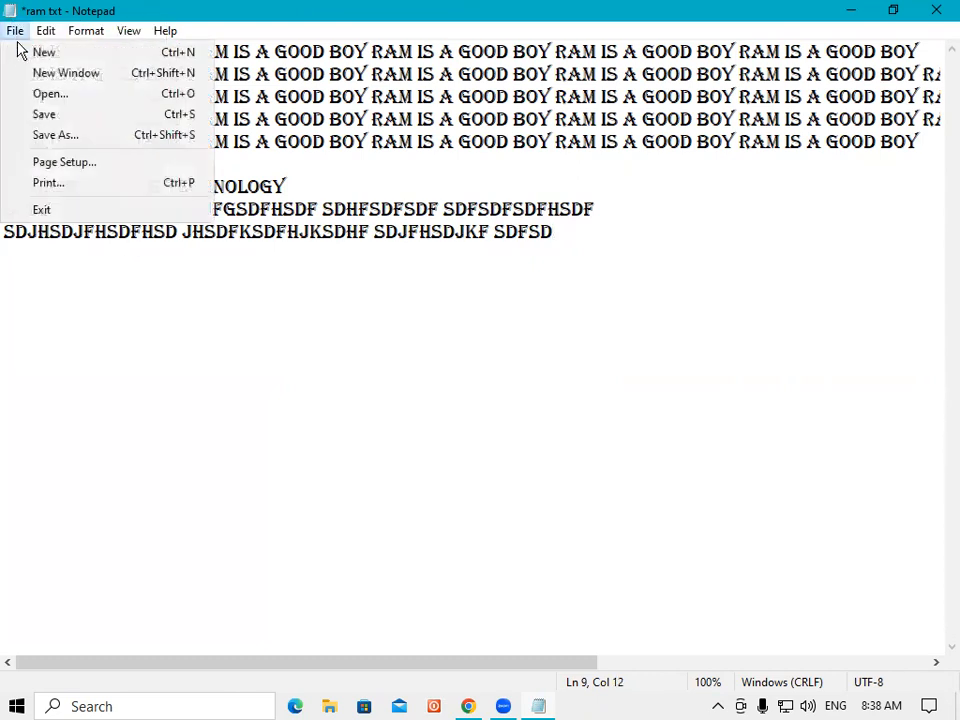
left_click(56, 135)
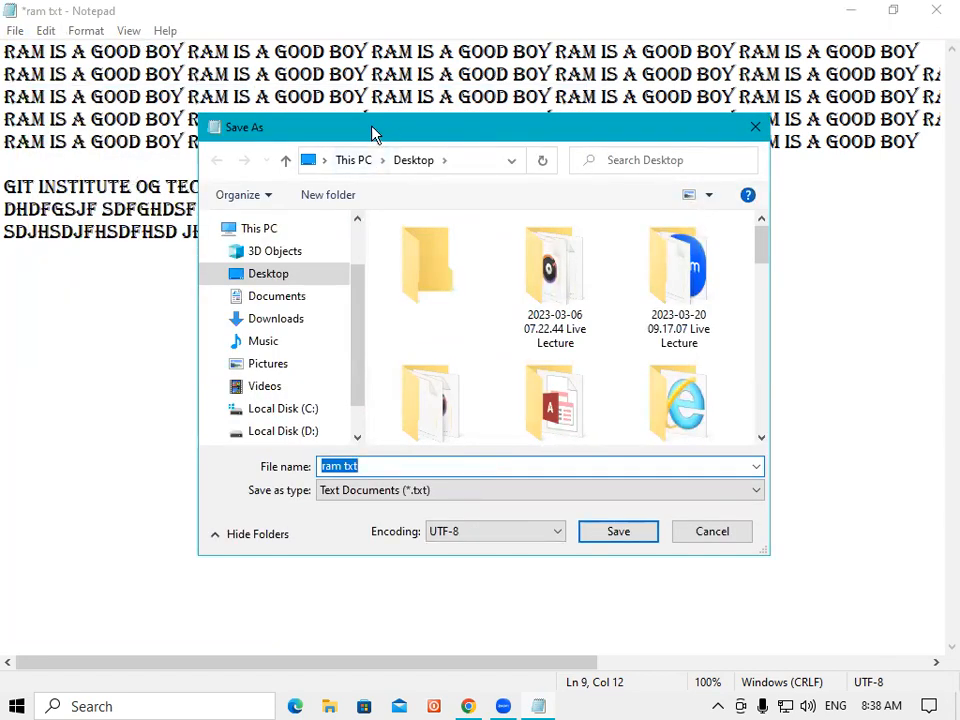
left_click_drag(373, 133, 231, 110)
left_click(241, 443)
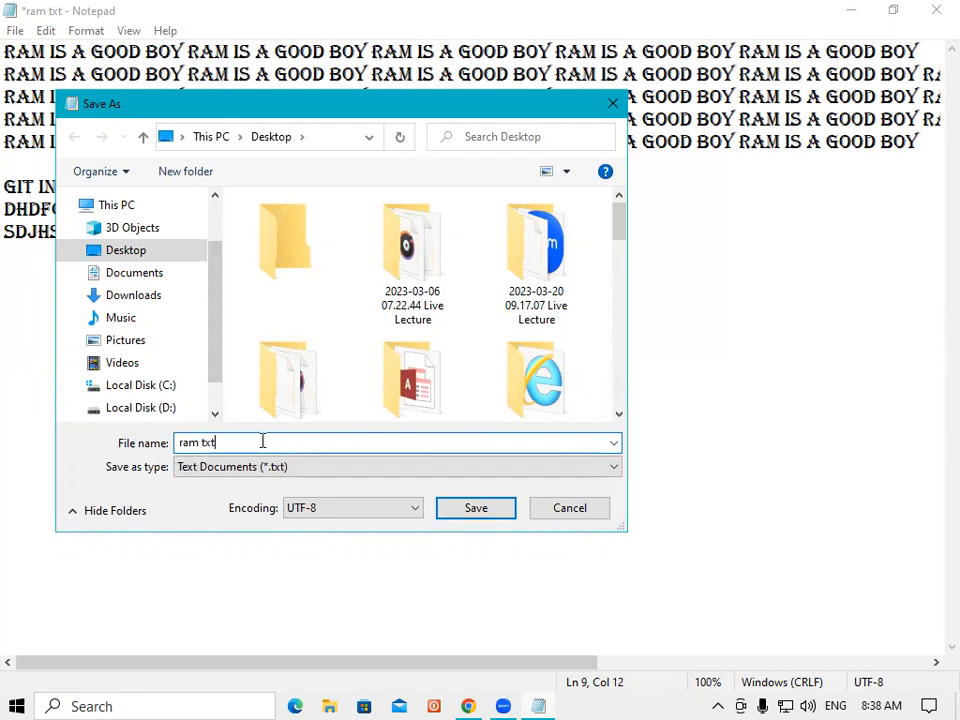
left_click_drag(406, 112, 718, 228)
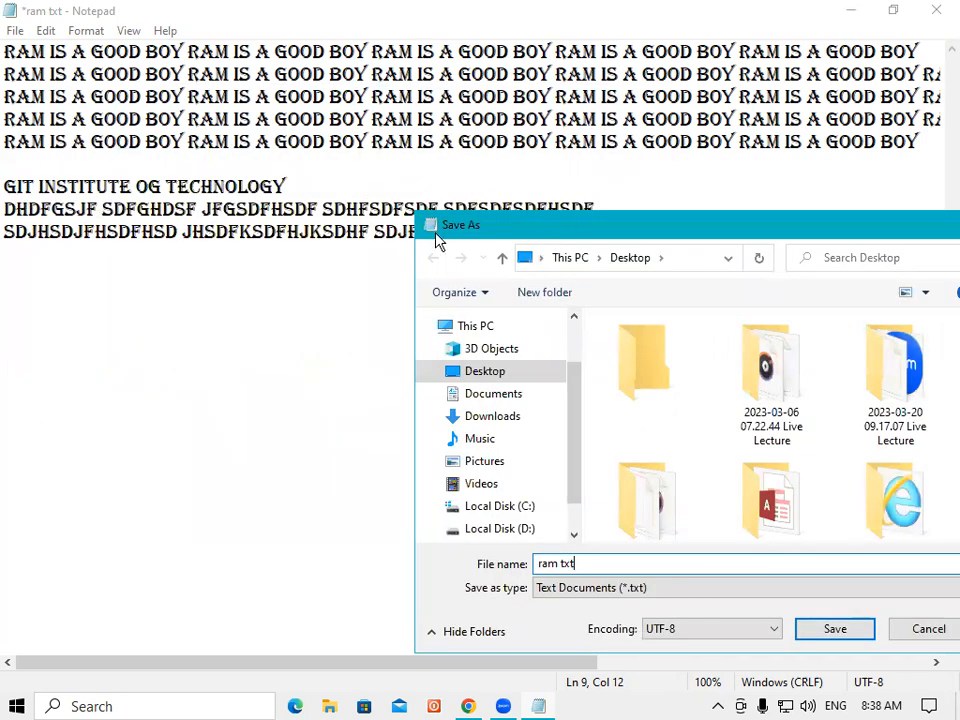
left_click_drag(435, 240, 86, 150)
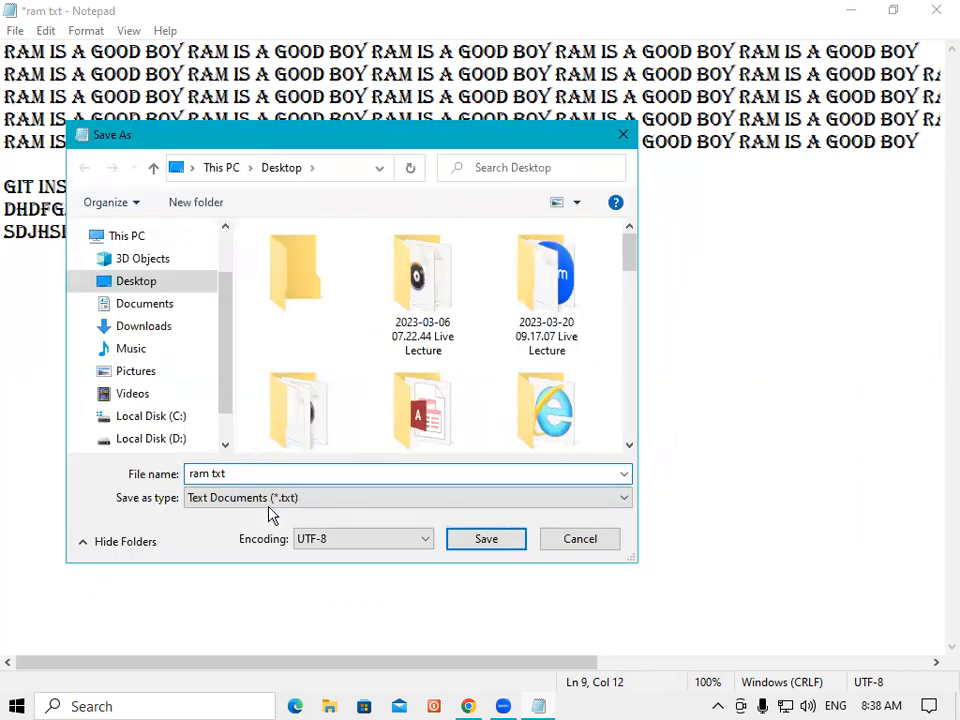
left_click_drag(216, 150, 545, 245)
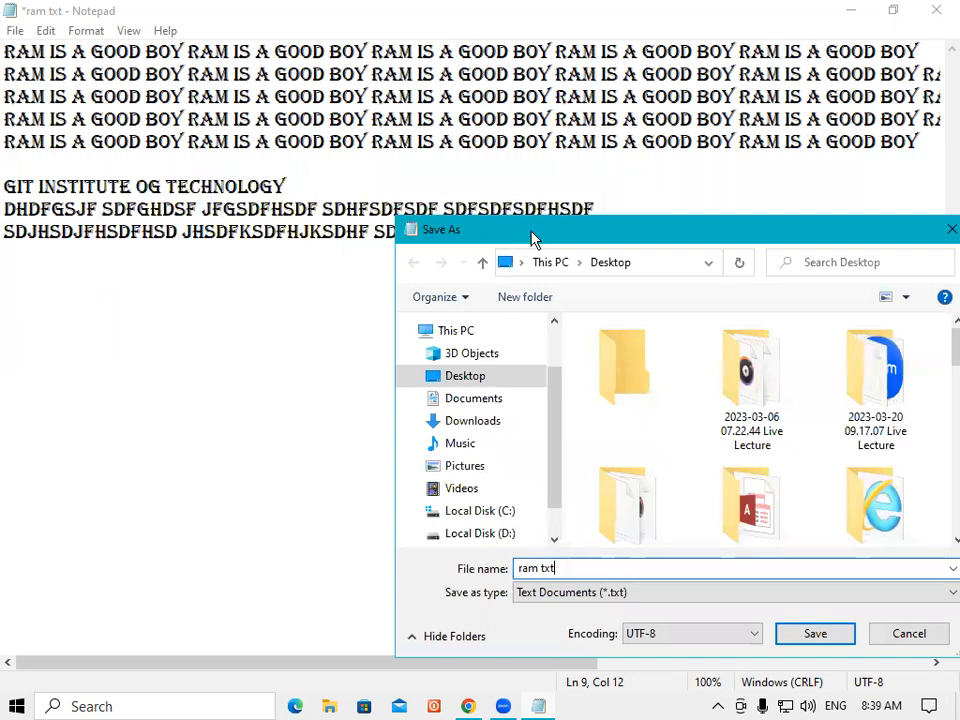
left_click_drag(508, 236, 243, 115)
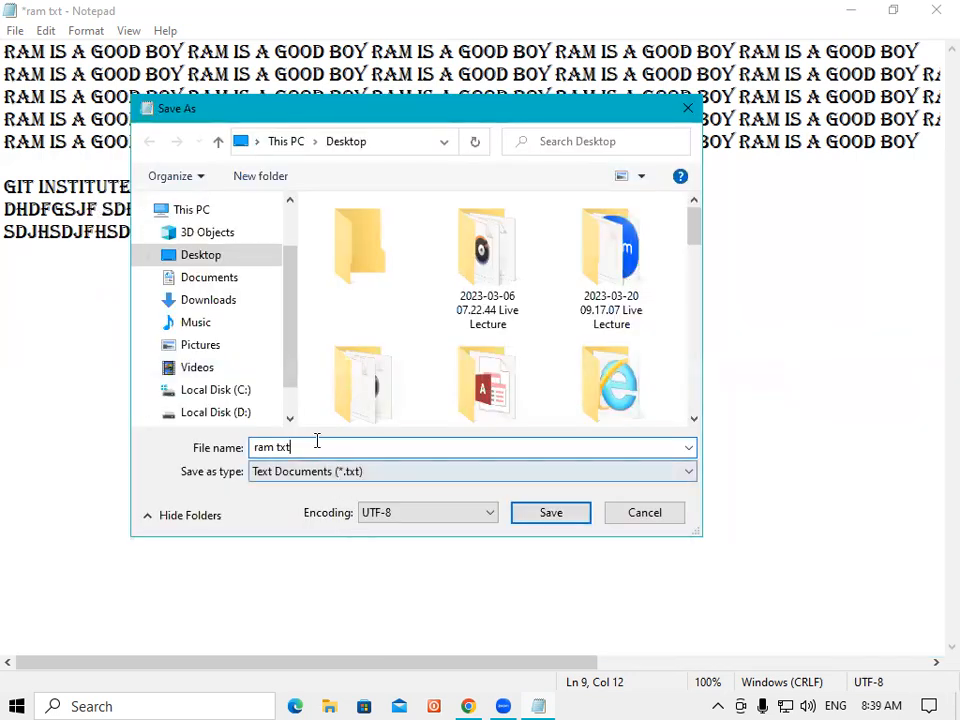
Step: Replace the file name with "shyam" and save the document as a new text file on the Desktop
key("BackSpace")
key("BackSpace")
key("BackSpace")
key("BackSpace")
key("BackSpace")
key("BackSpace")
key("BackSpace")
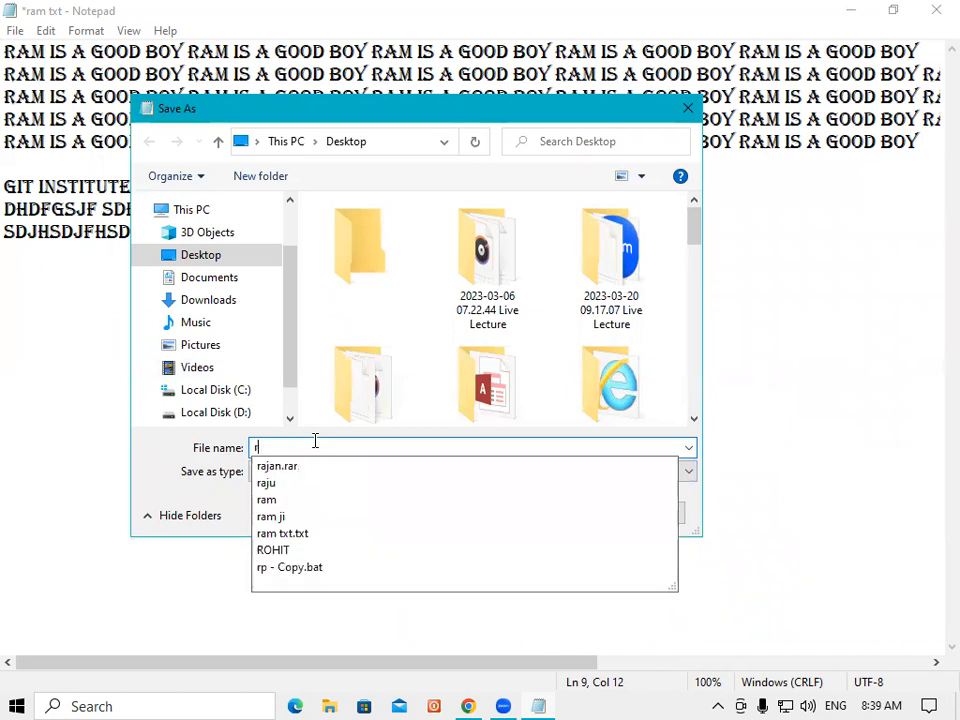
type("shyam")
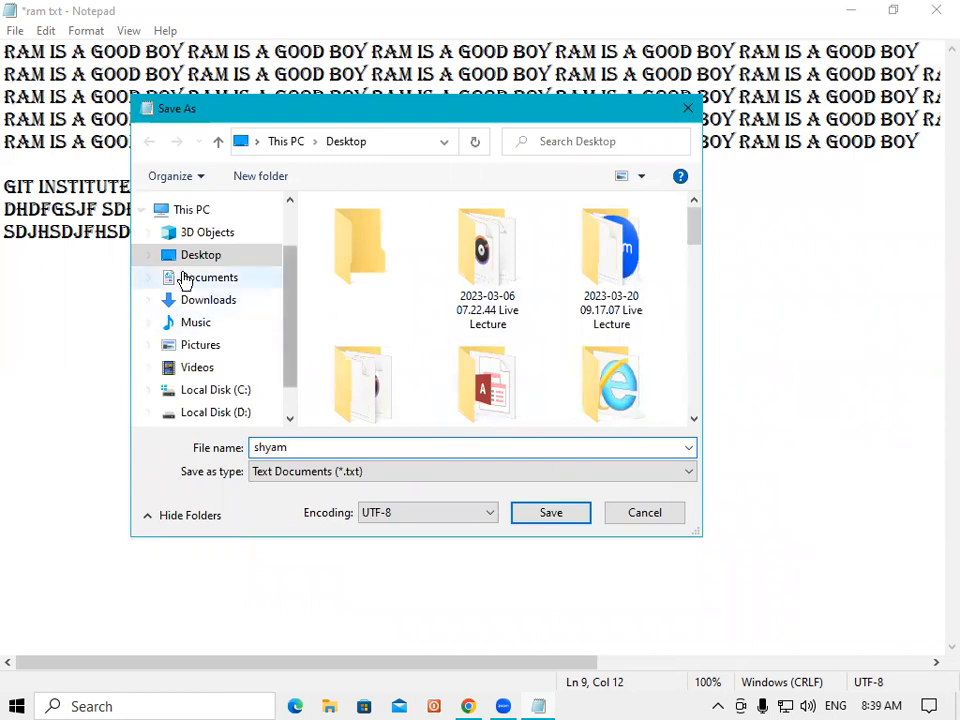
left_click(197, 258)
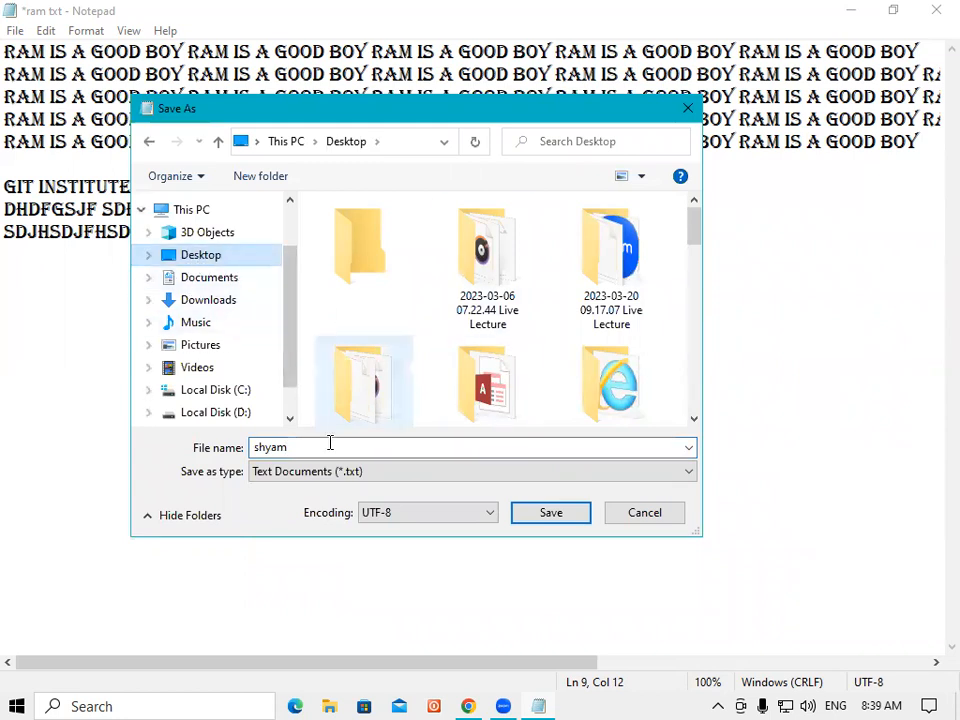
left_click(551, 518)
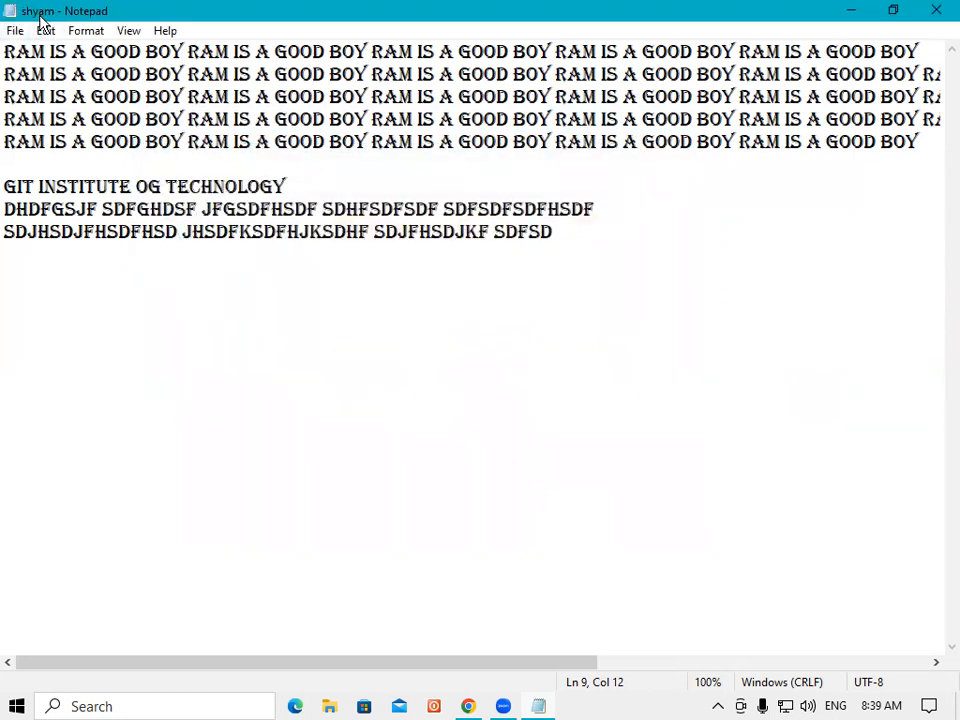
Step: Close the document, open the original "ram txt" file from the desktop to check its contents, and close it
left_click(936, 11)
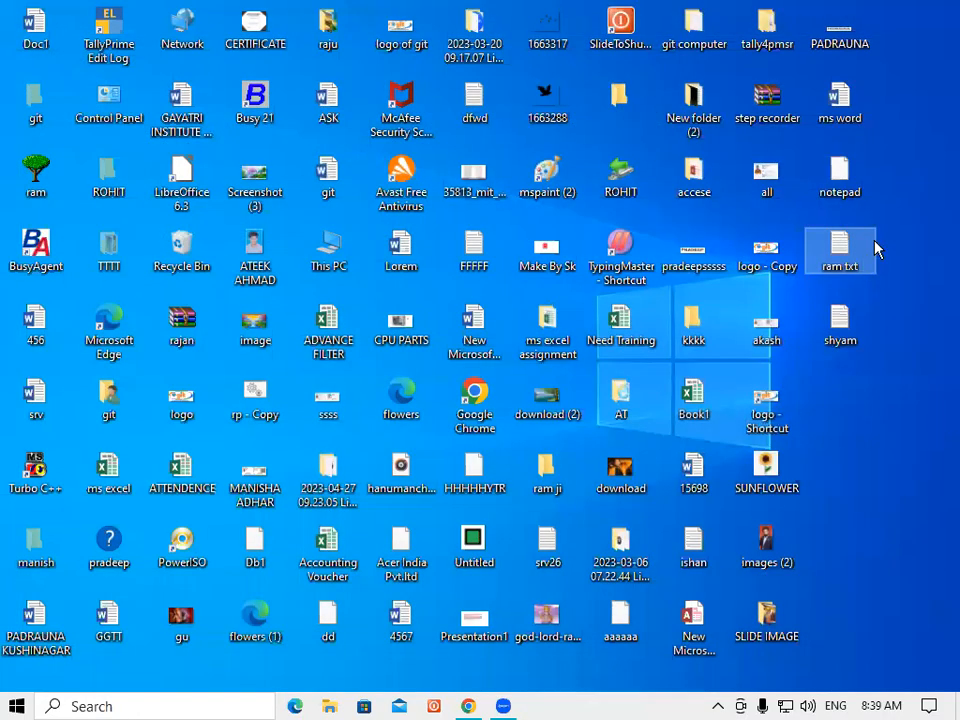
double_click(840, 255)
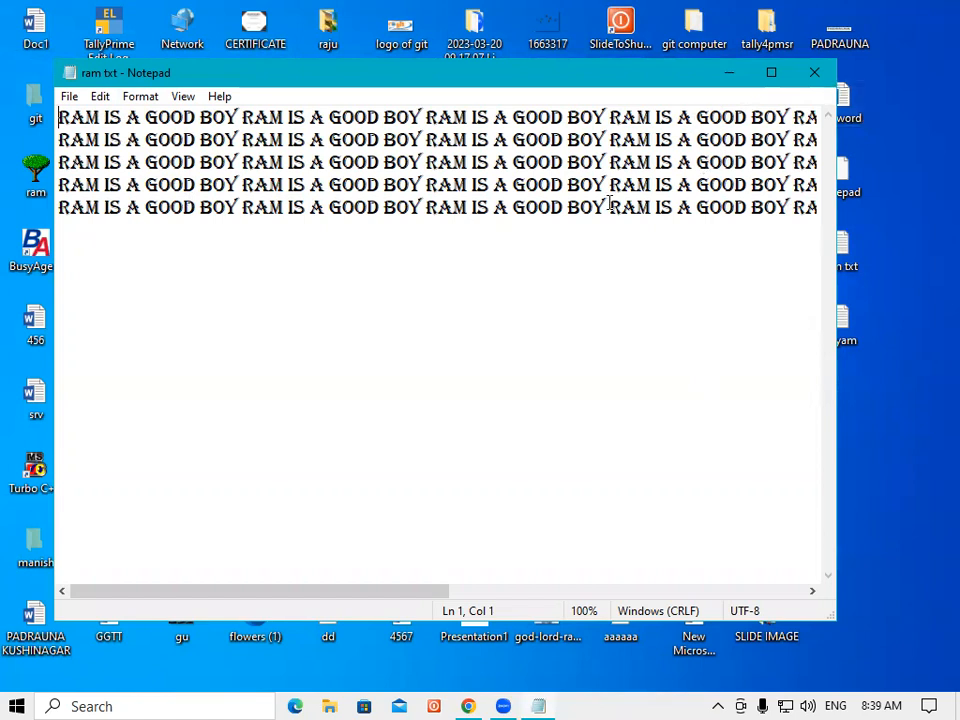
left_click(815, 76)
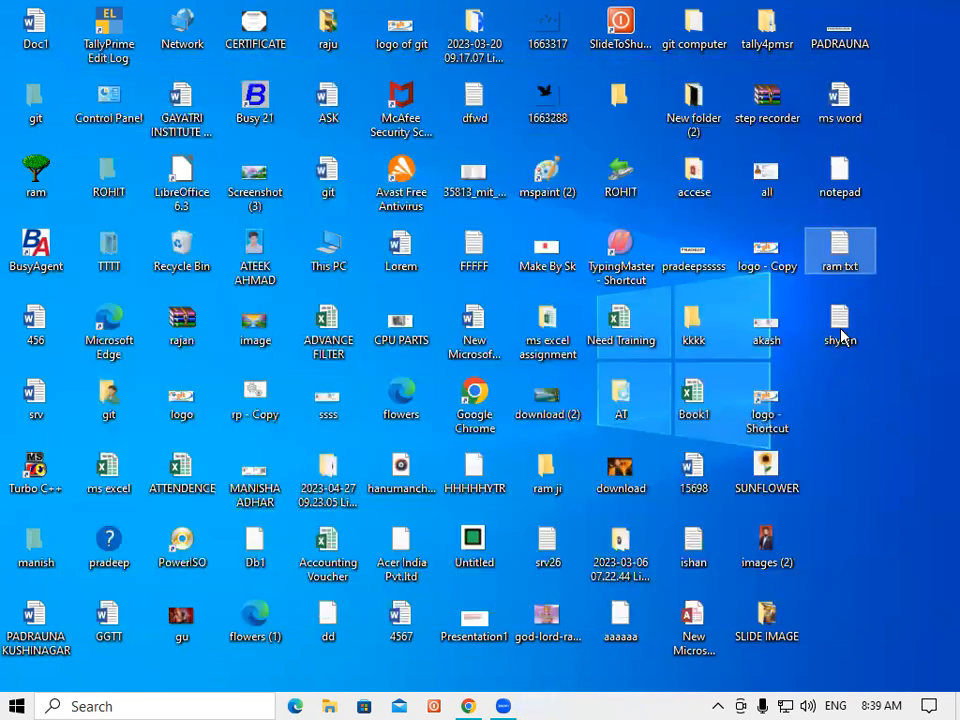
Step: Open the new "shyam" file from the desktop and maximize its window
double_click(838, 322)
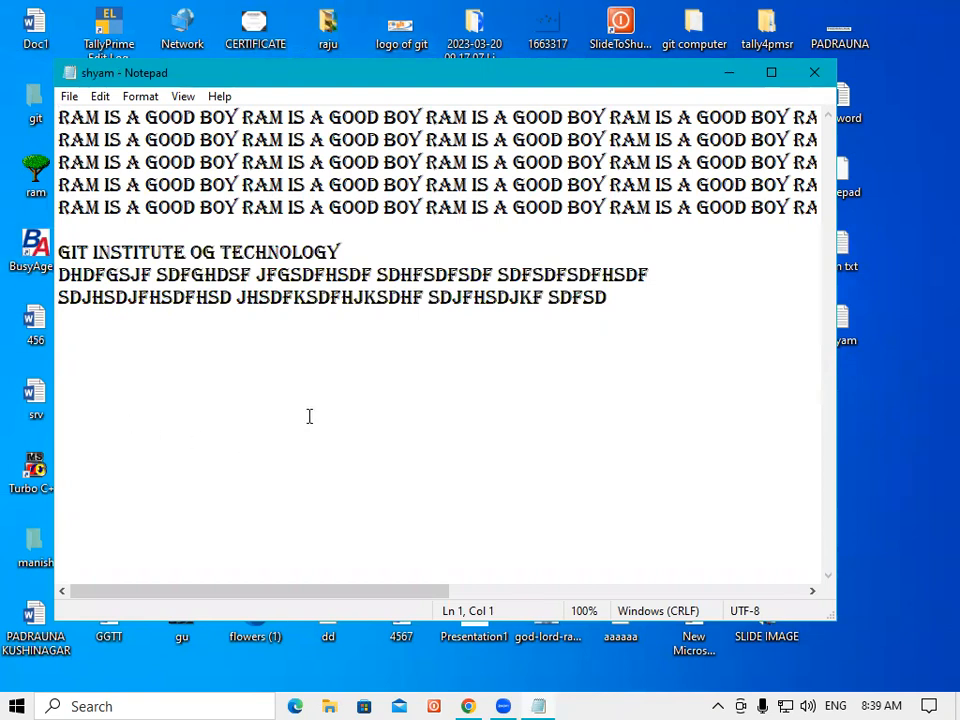
left_click(814, 72)
left_click(771, 72)
left_click(15, 31)
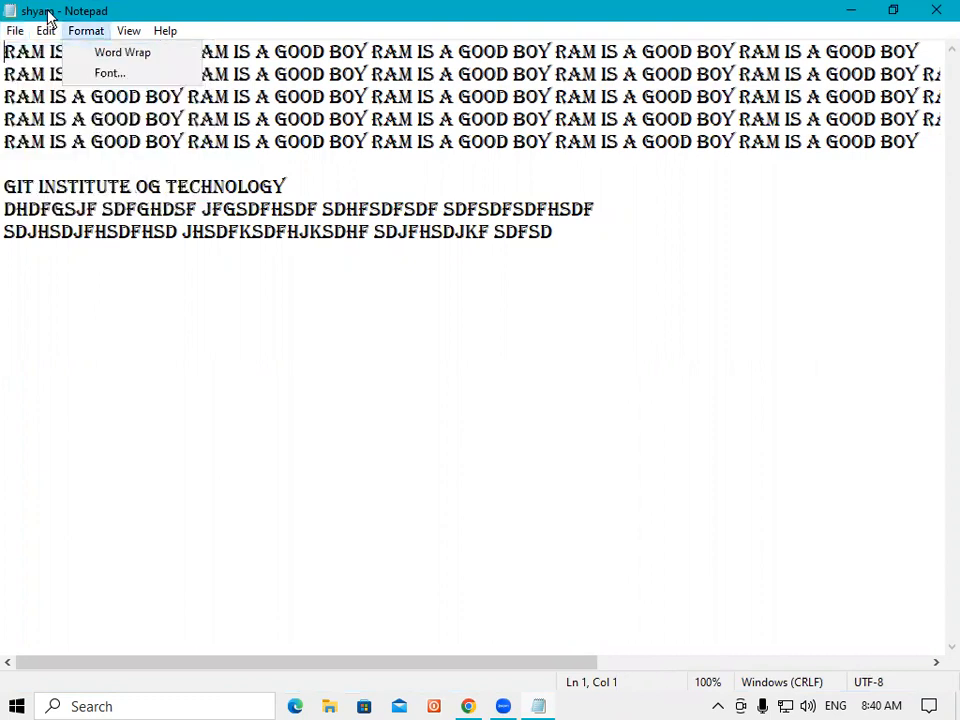
mouse_move(45, 17)
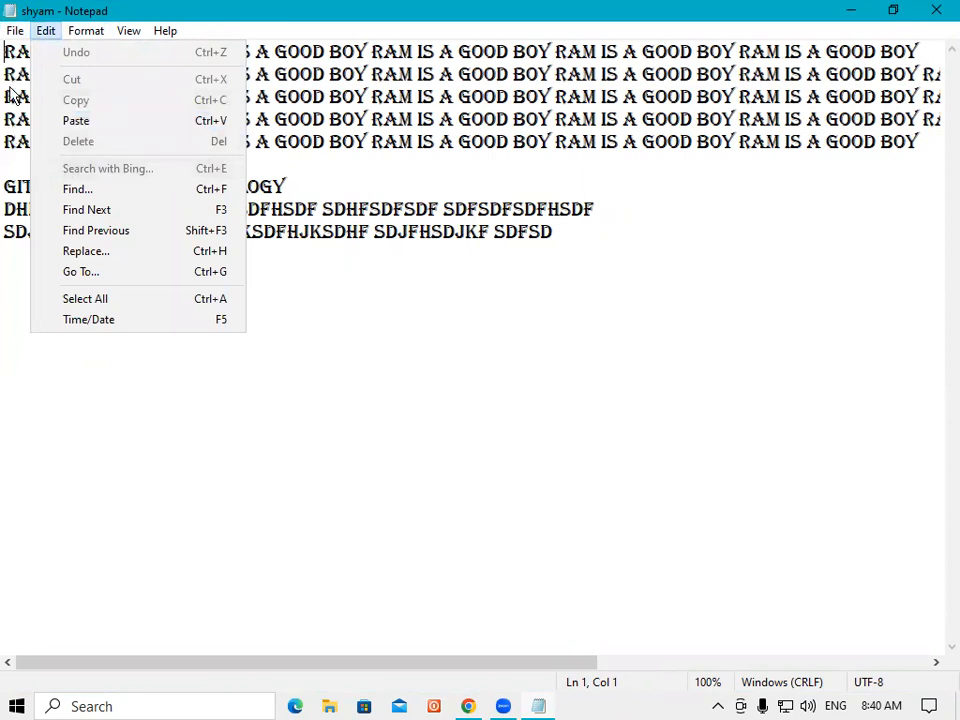
mouse_move(11, 36)
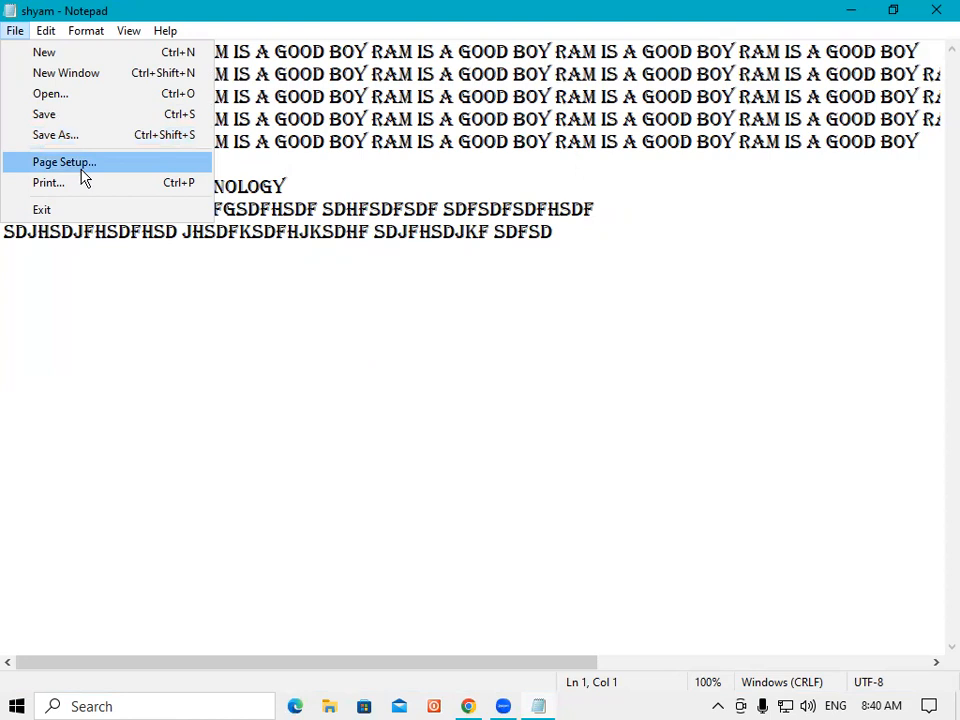
left_click(216, 321)
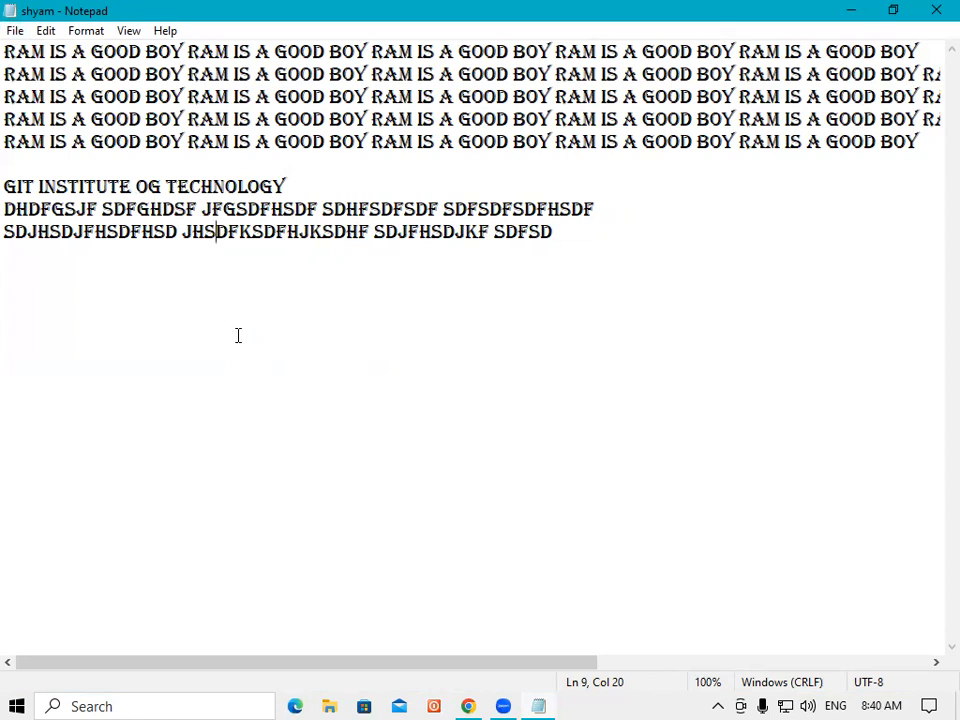
Step: In Page Setup, set the paper size to A4 and preview landscape orientation before returning to portrait
left_click(15, 32)
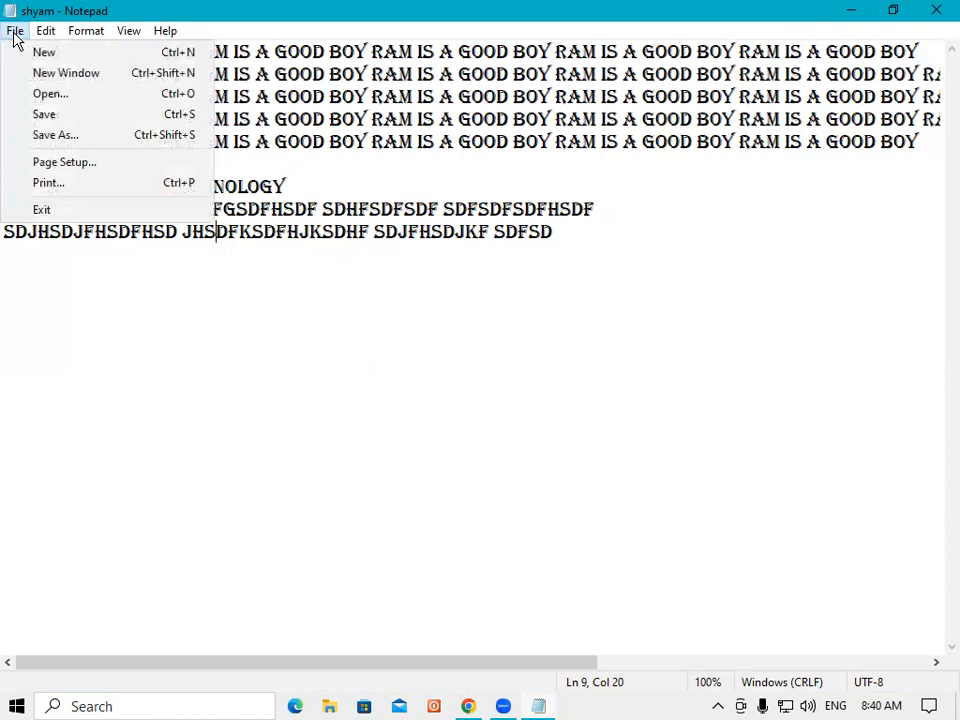
left_click(85, 175)
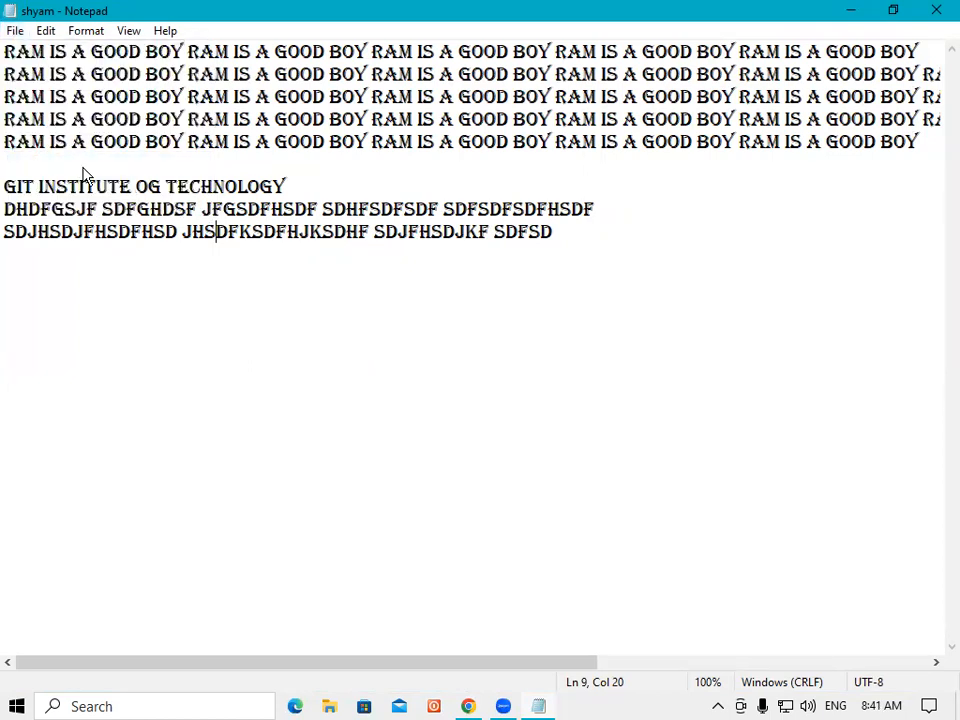
left_click(15, 32)
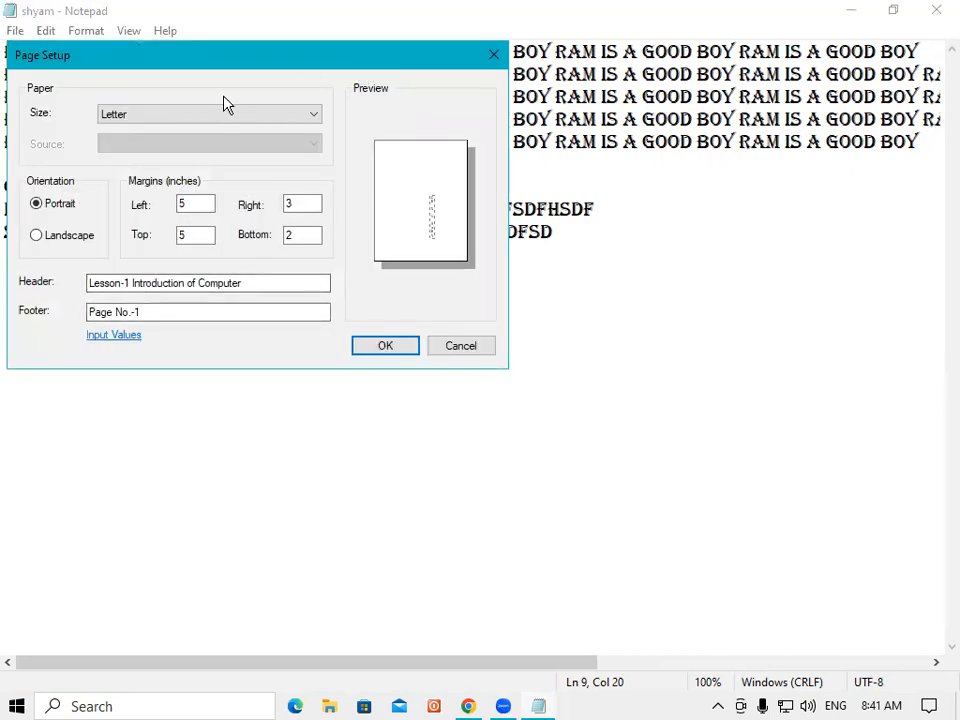
left_click(315, 117)
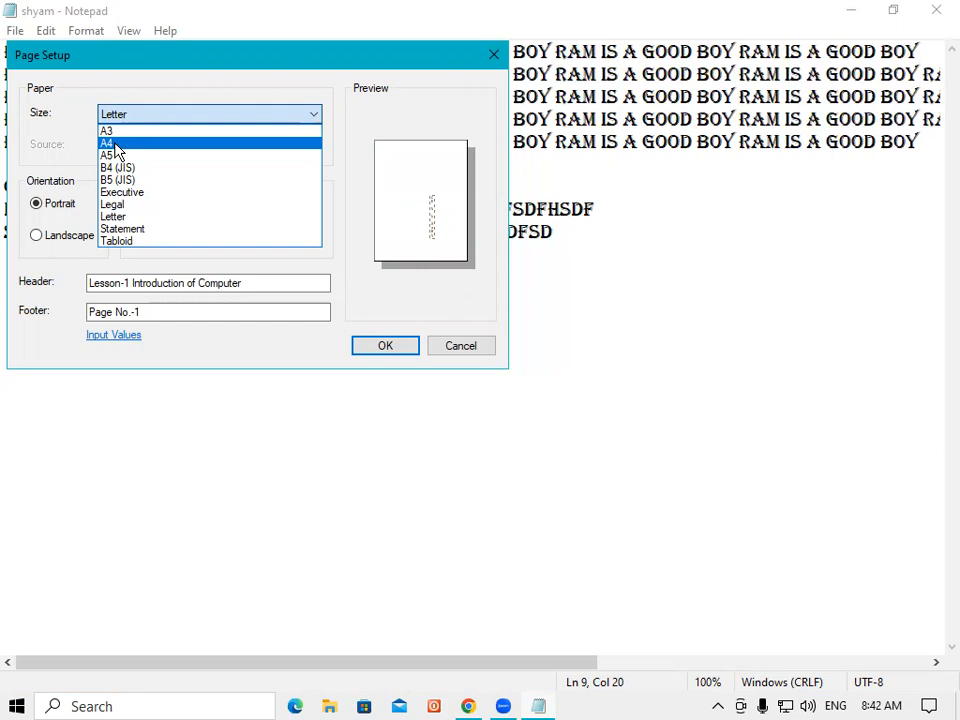
left_click(117, 148)
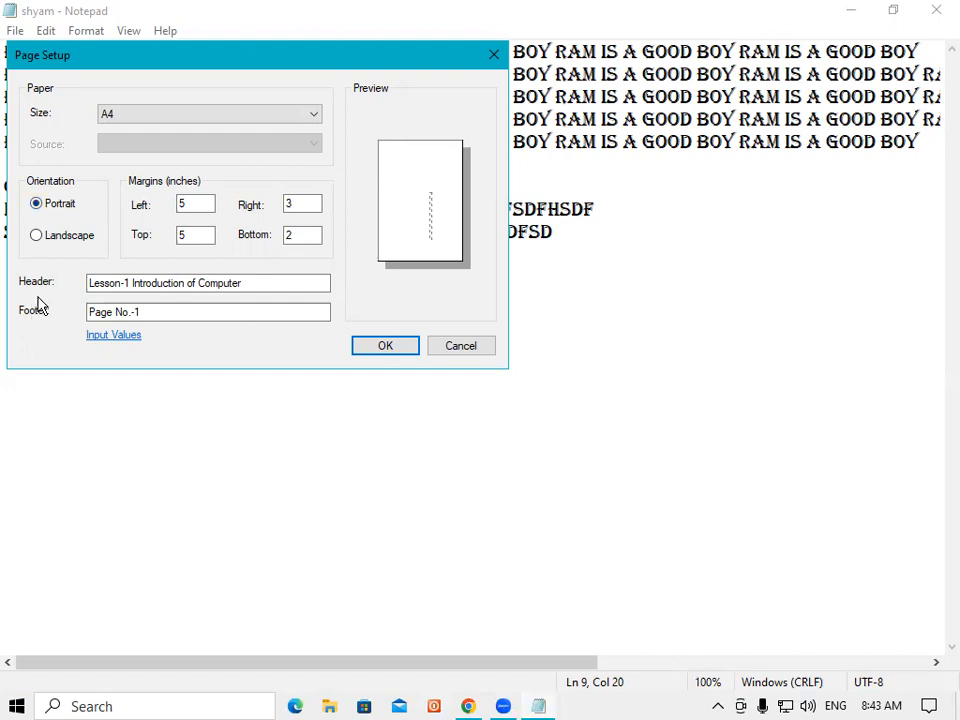
left_click(37, 236)
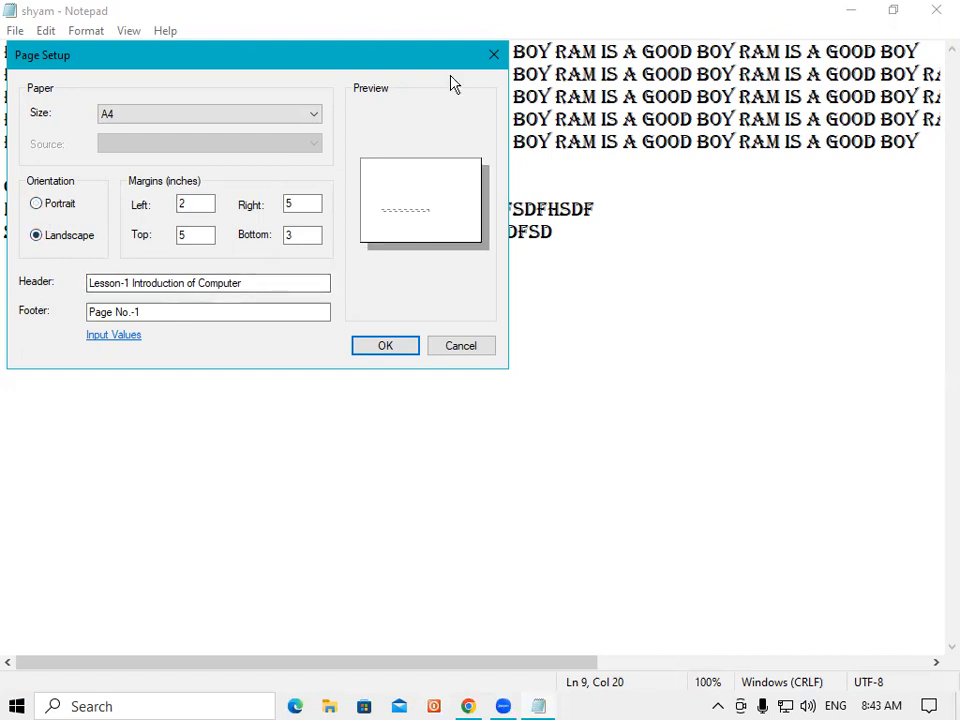
left_click(37, 205)
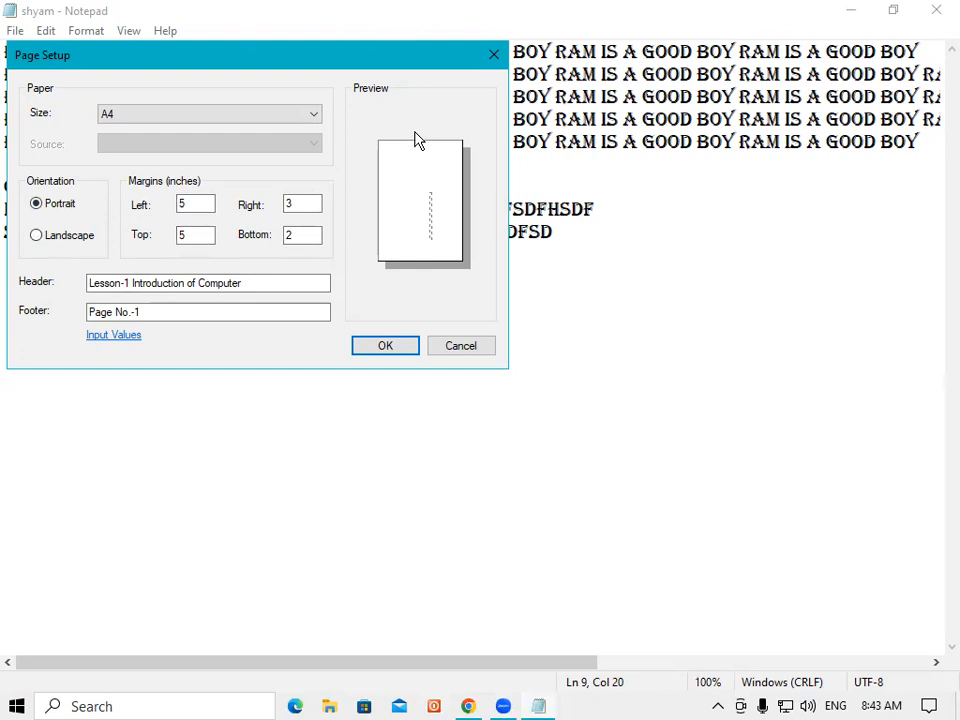
Step: Compare landscape with portrait orientation in the page preview, keep portrait and apply the page setup
left_click(36, 240)
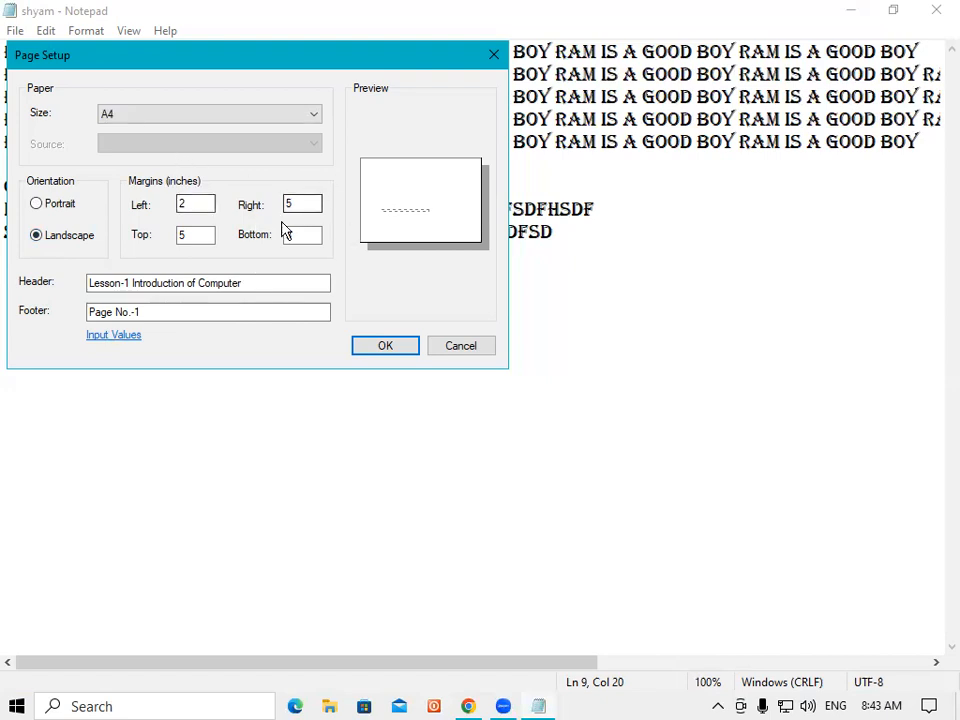
left_click(38, 205)
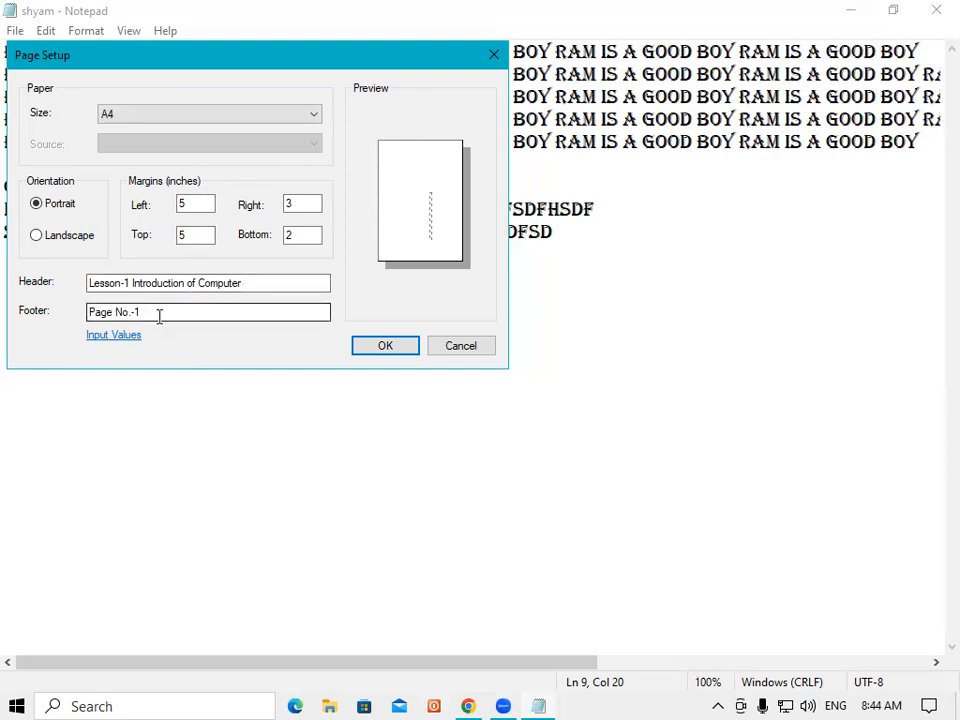
left_click(387, 346)
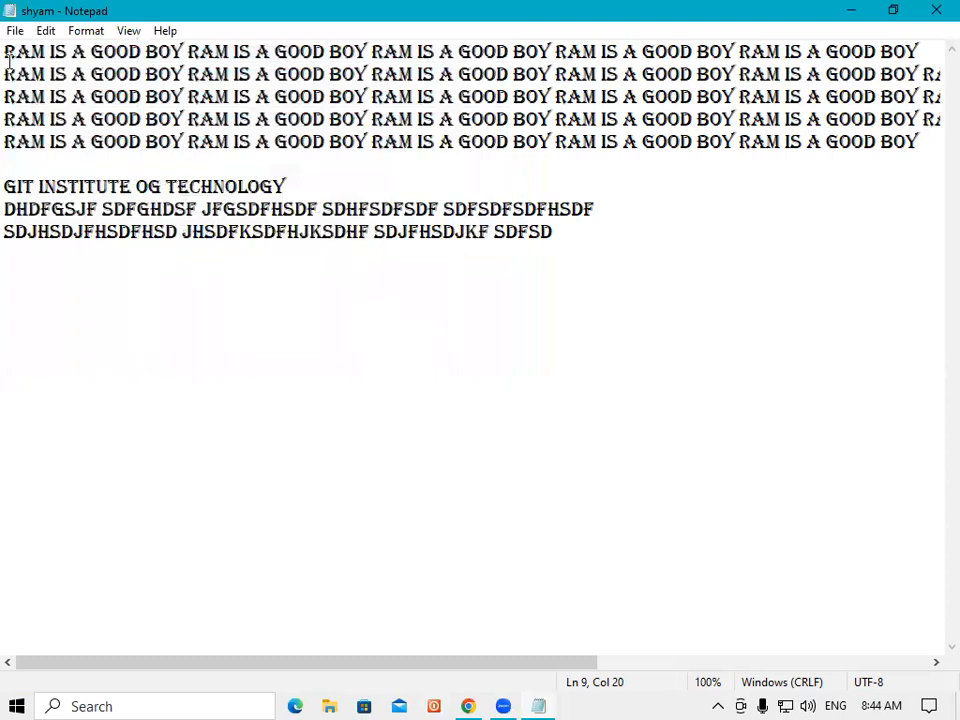
Step: Reopen Page Setup to review the paper, orientation, margin, header and footer settings, and confirm them
left_click(15, 31)
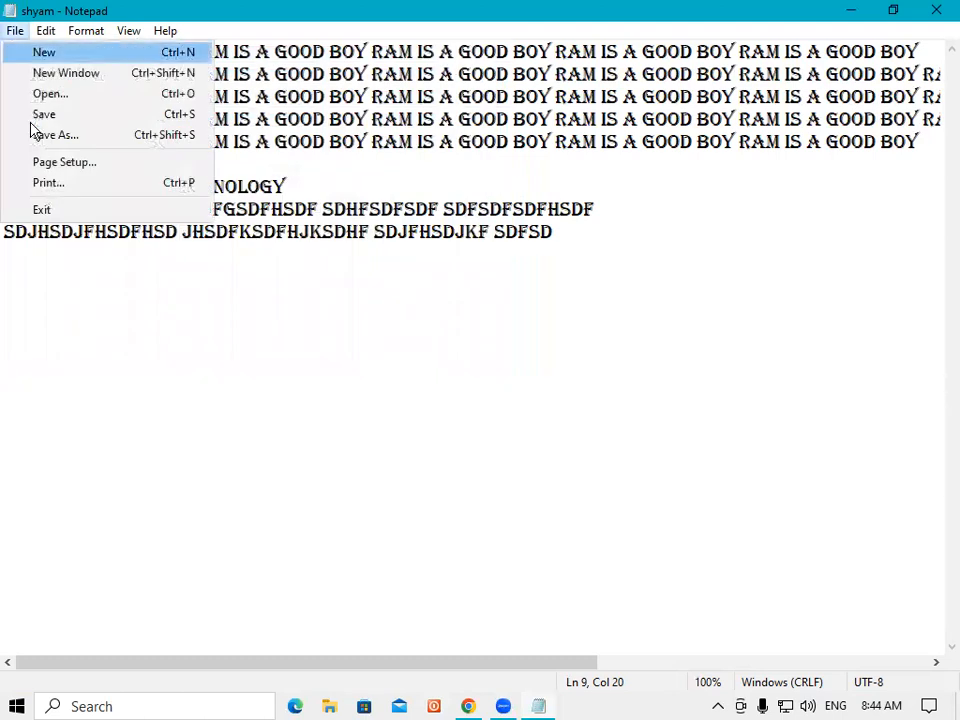
left_click(80, 166)
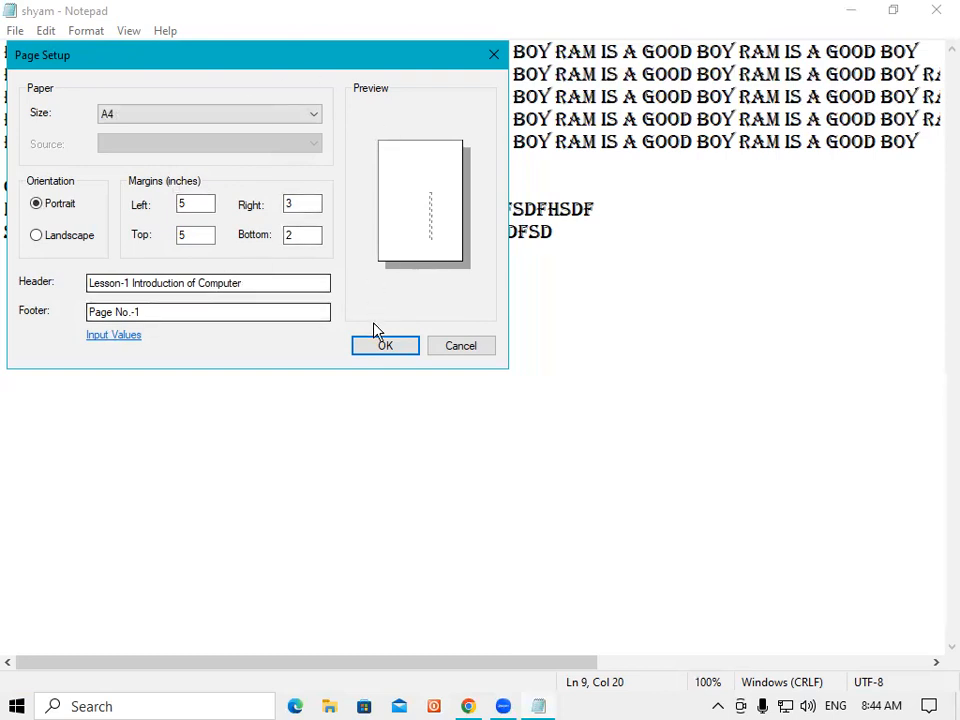
left_click(390, 349)
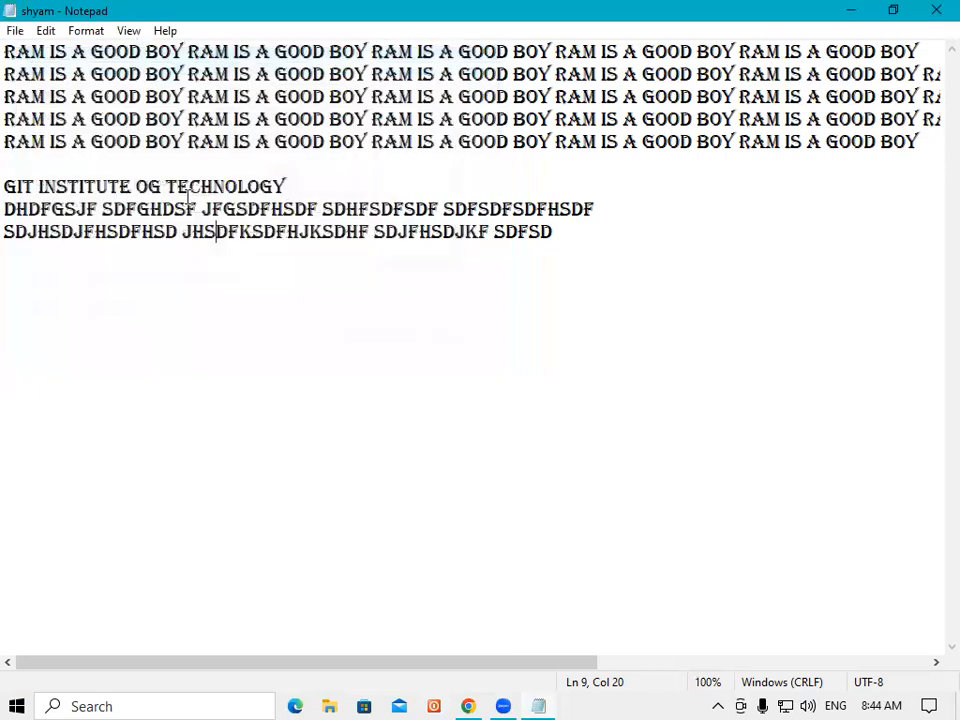
Step: Open the print settings, examine the Microsoft Print to PDF printer and the network printer search, and leave without printing
left_click(15, 30)
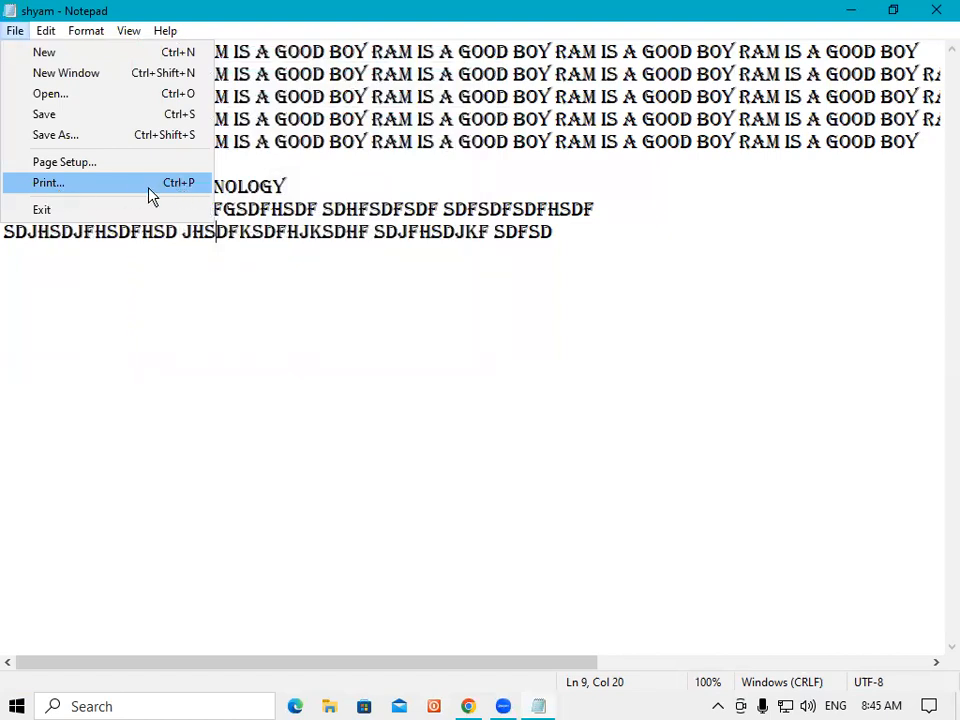
left_click(48, 190)
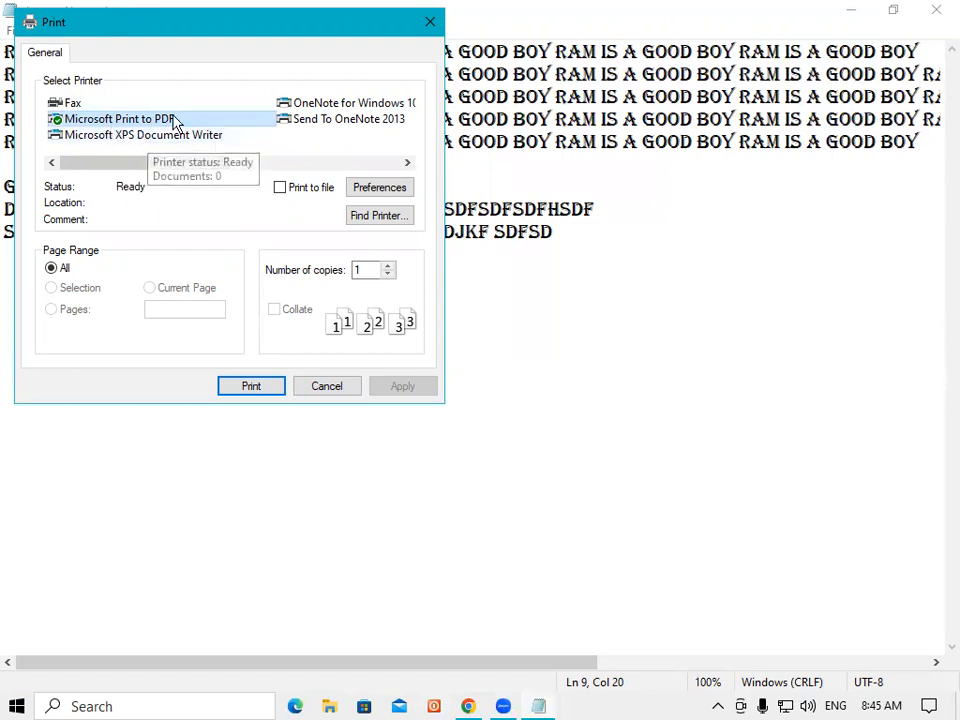
left_click(92, 120)
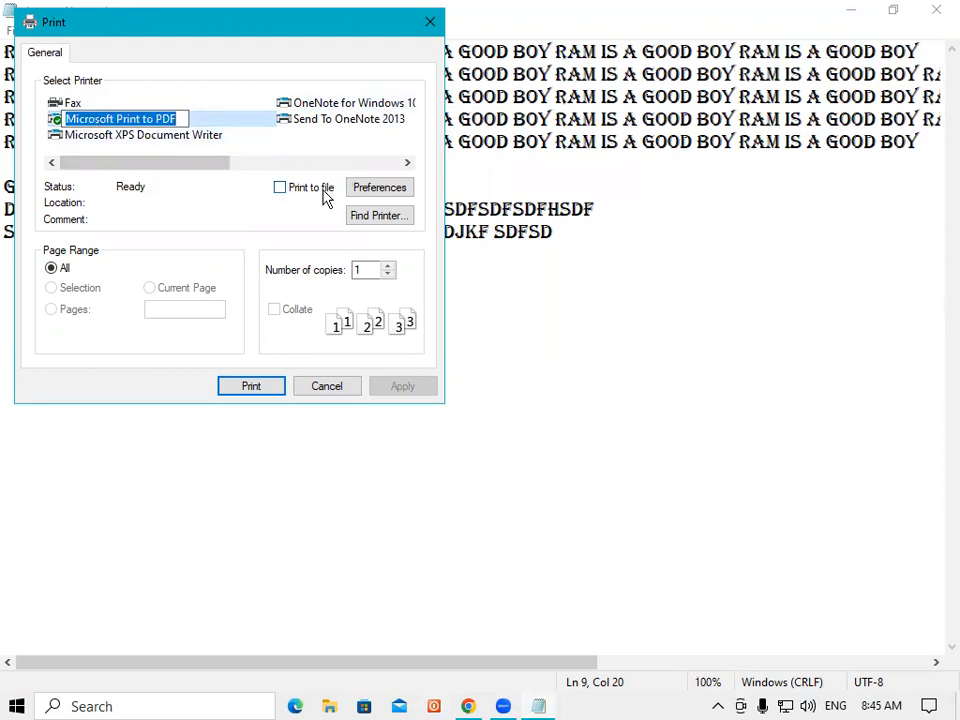
left_click(409, 195)
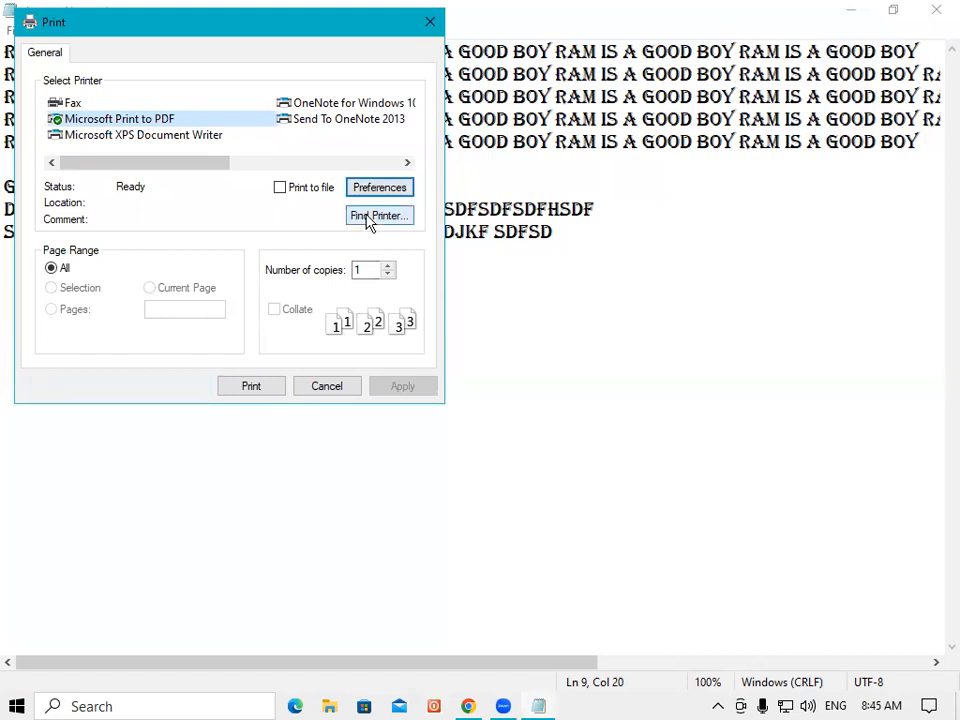
left_click(396, 221)
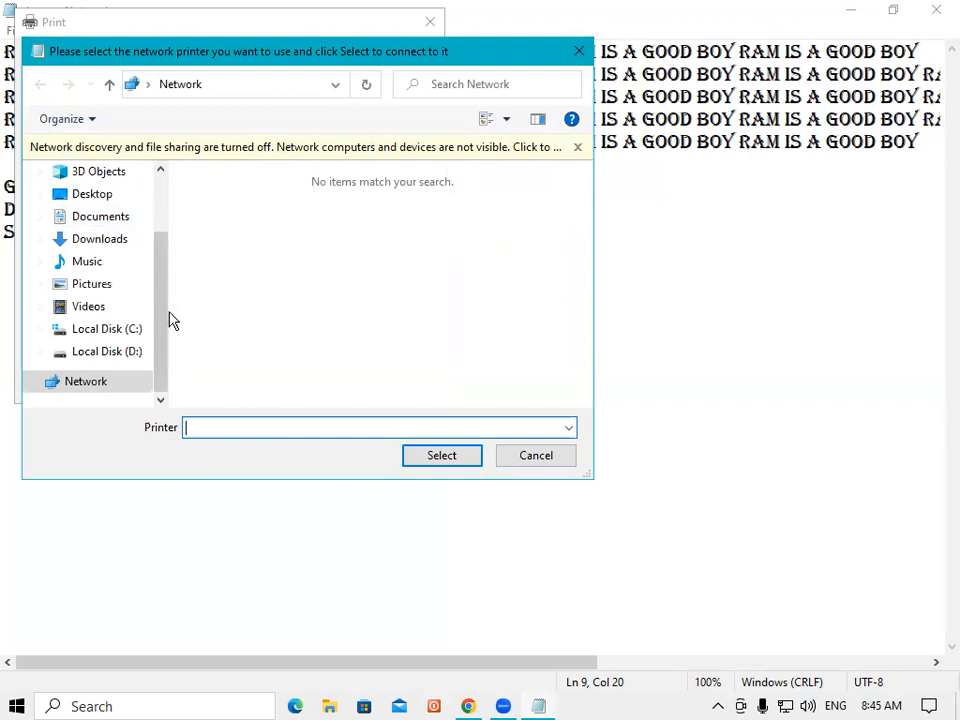
left_click(580, 52)
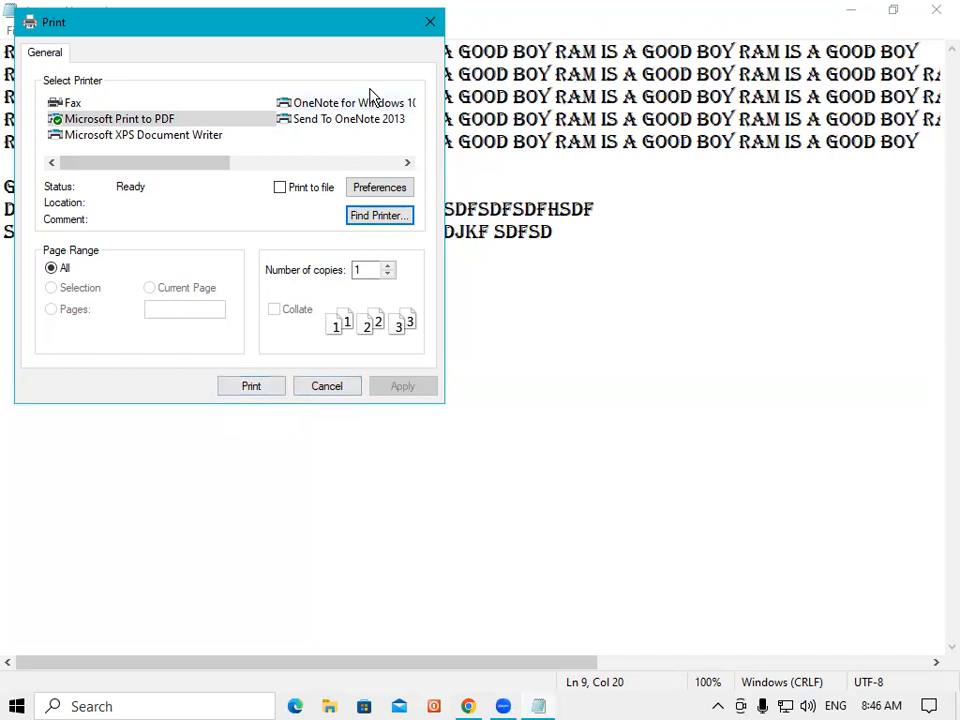
left_click(429, 24)
Step: Exit the document, reopen the "shyam" file from the desktop and maximize its window
left_click(15, 31)
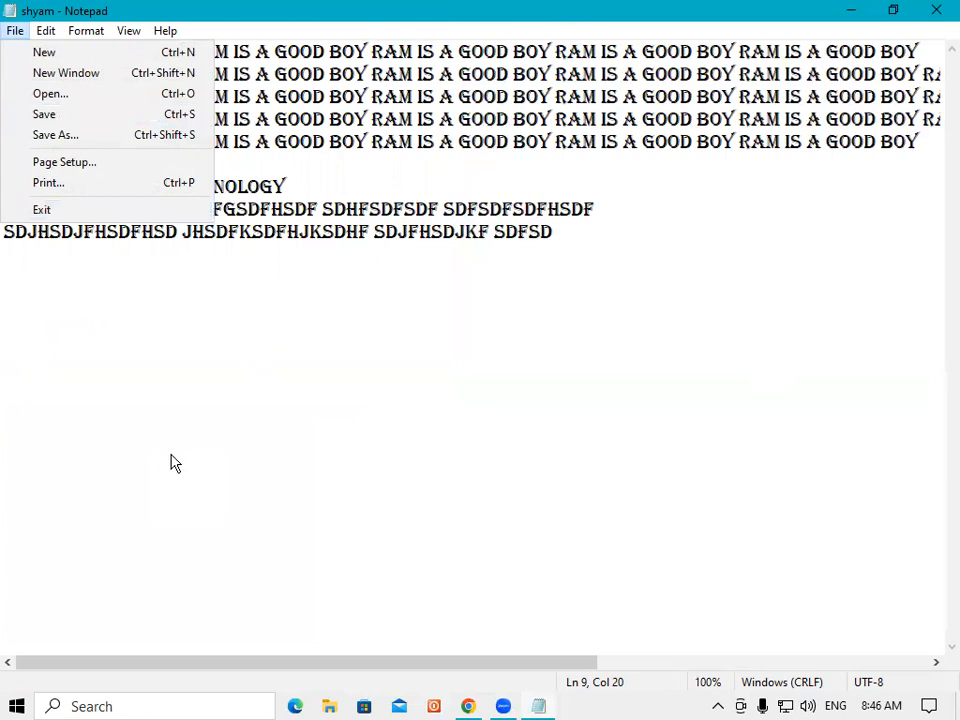
left_click(40, 210)
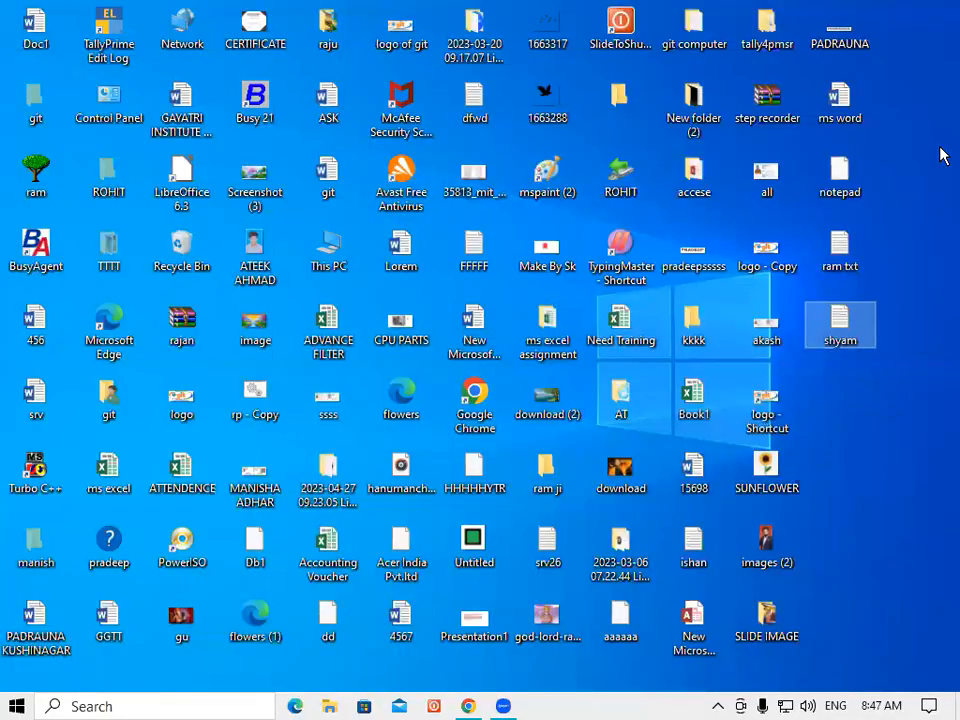
double_click(836, 326)
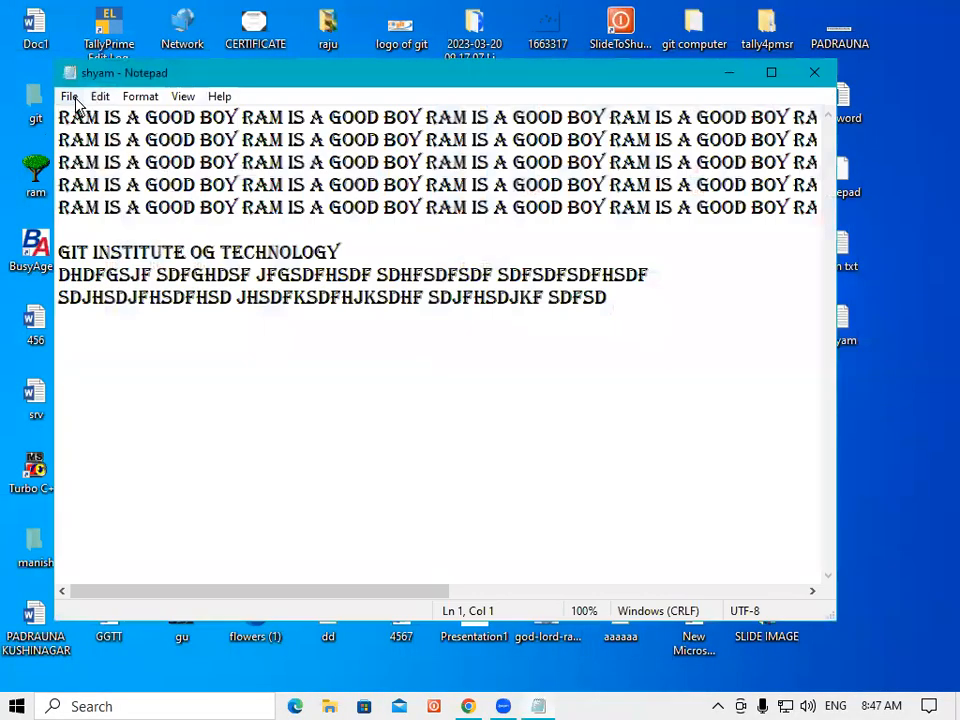
left_click(770, 73)
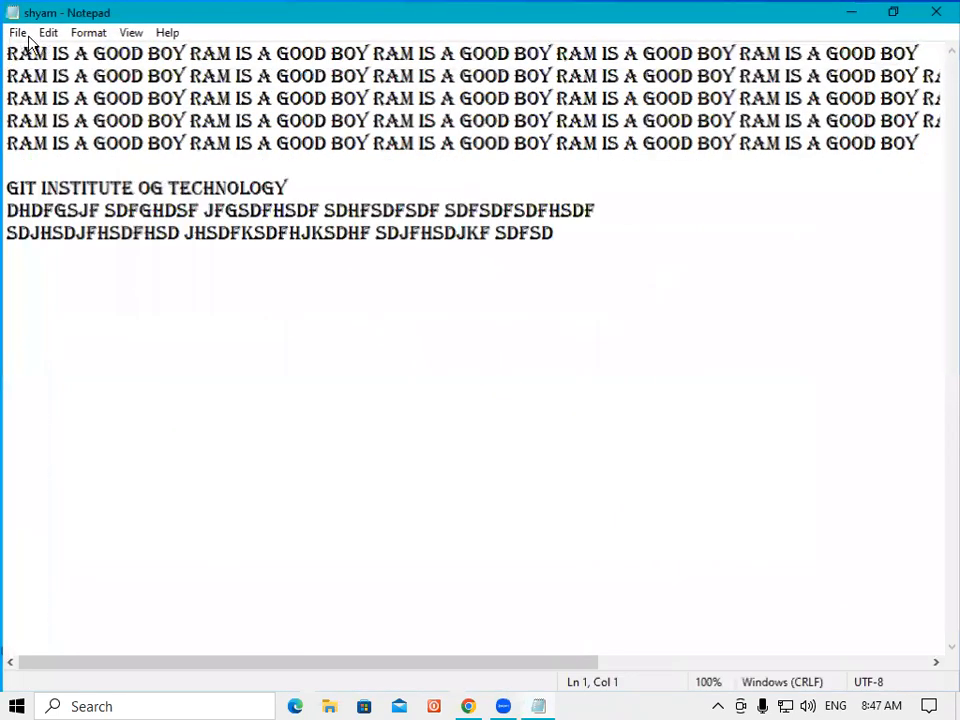
left_click(15, 32)
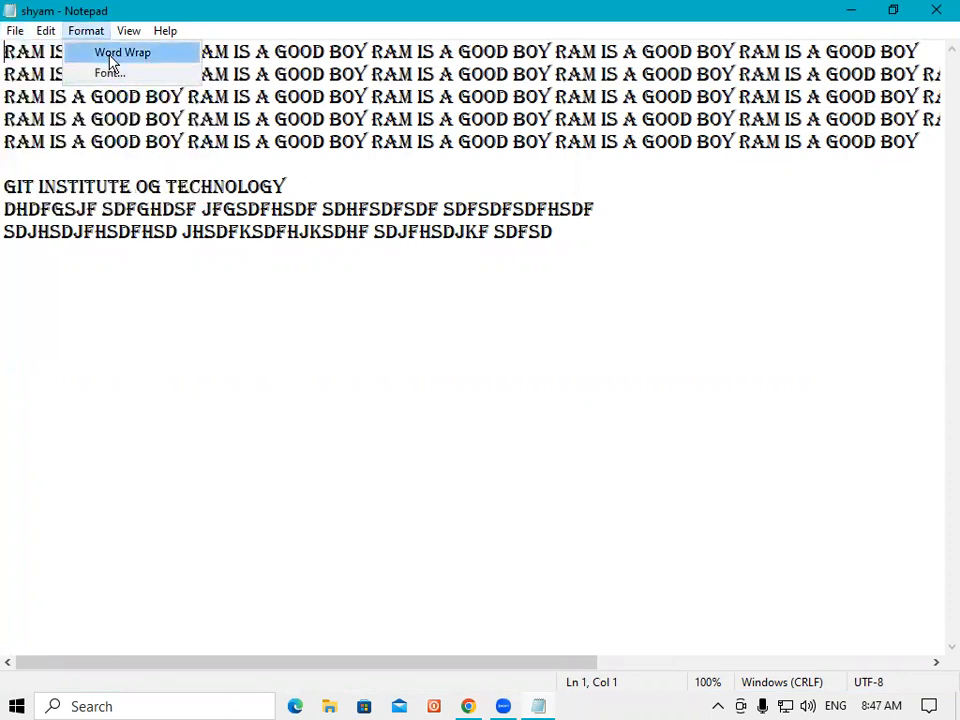
left_click(13, 31)
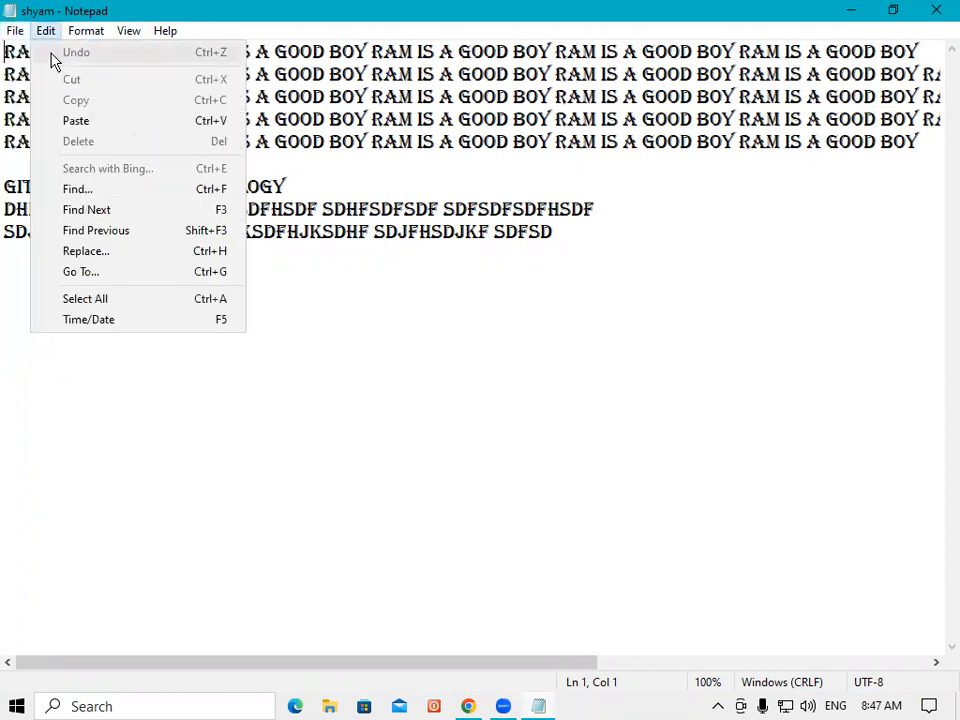
mouse_move(46, 31)
mouse_move(17, 30)
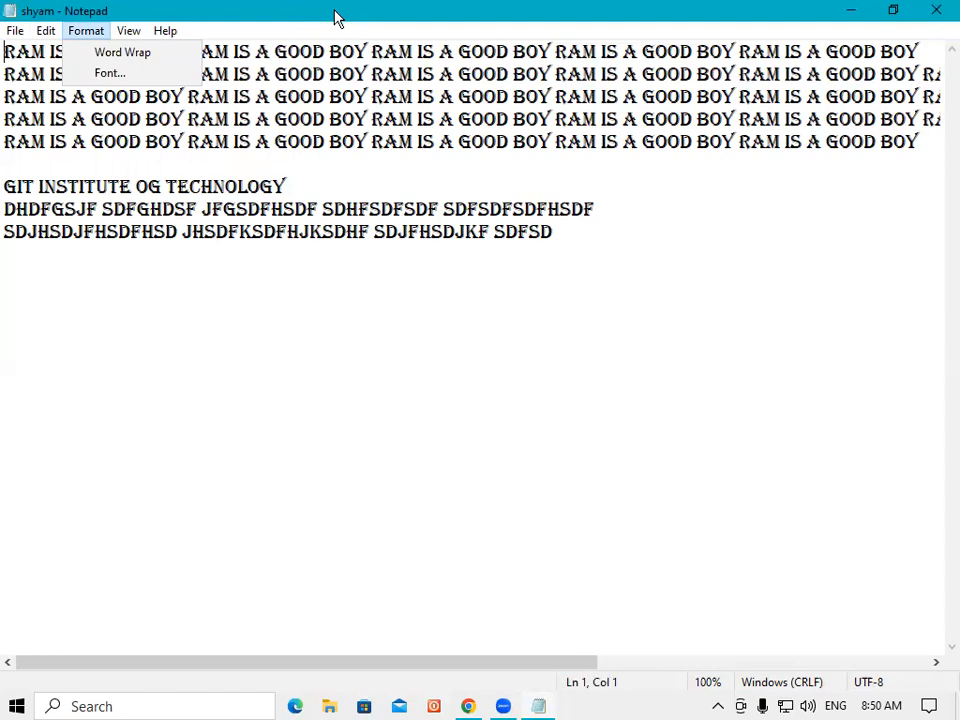
key("Right")
key("Right")
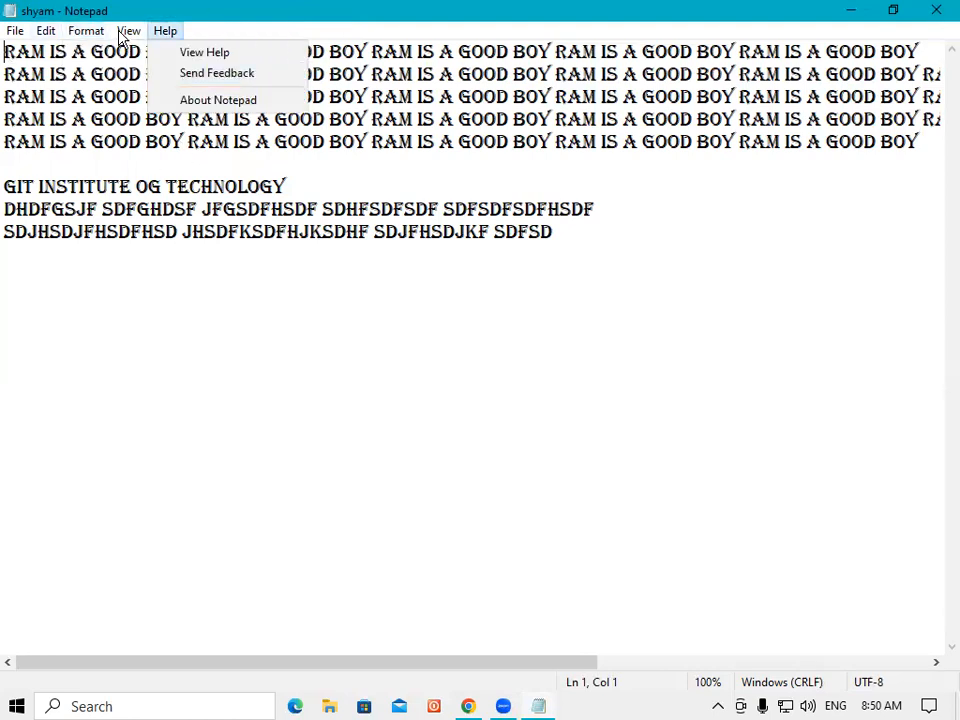
mouse_move(15, 36)
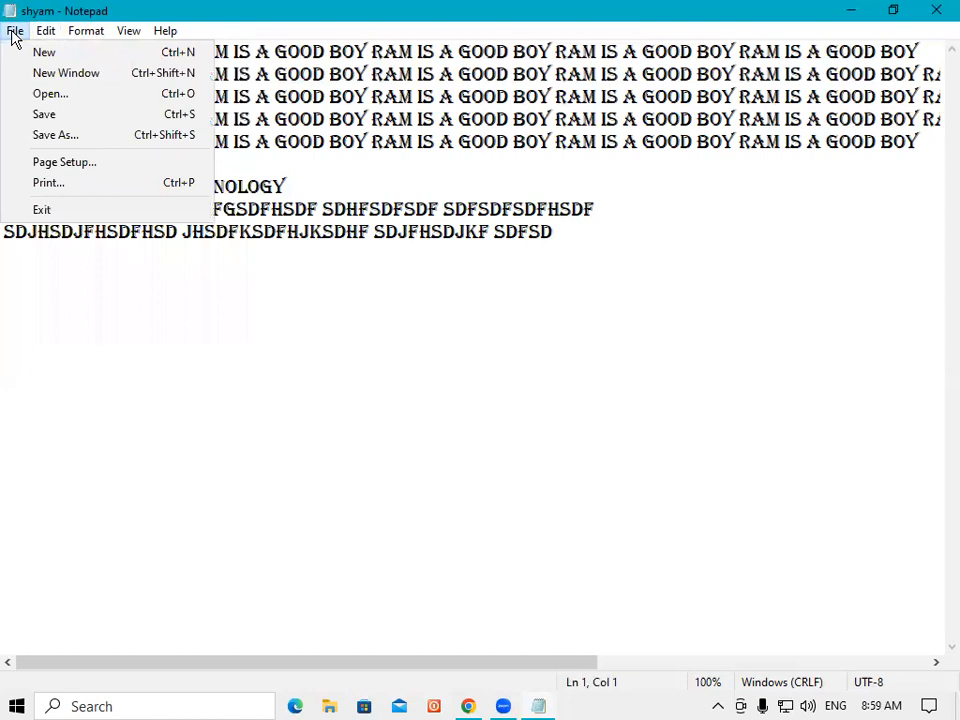
mouse_move(46, 36)
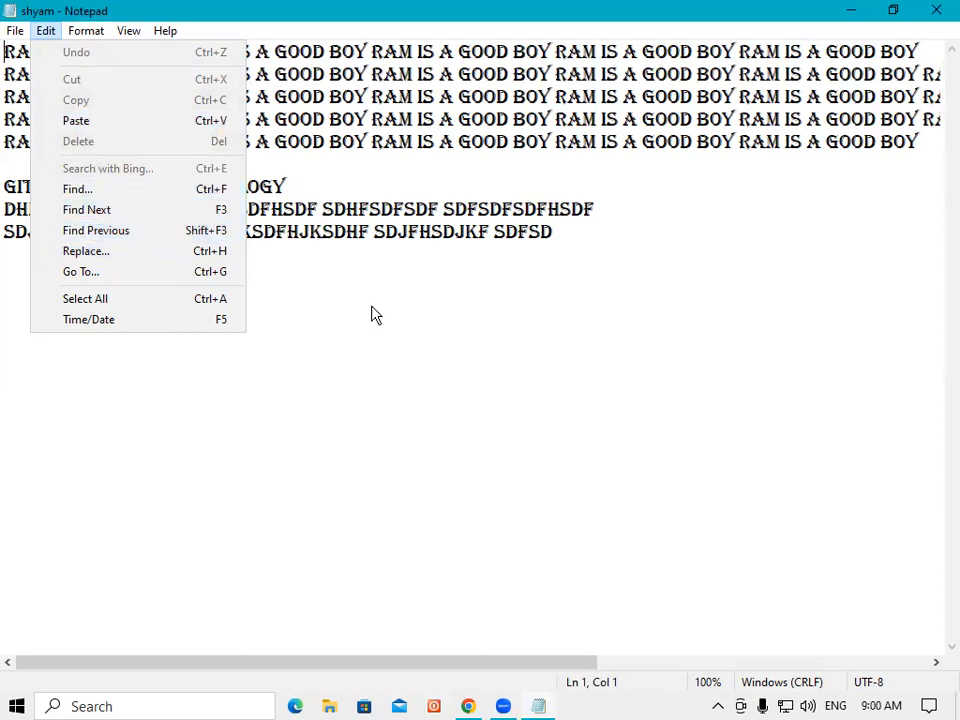
left_click(374, 231)
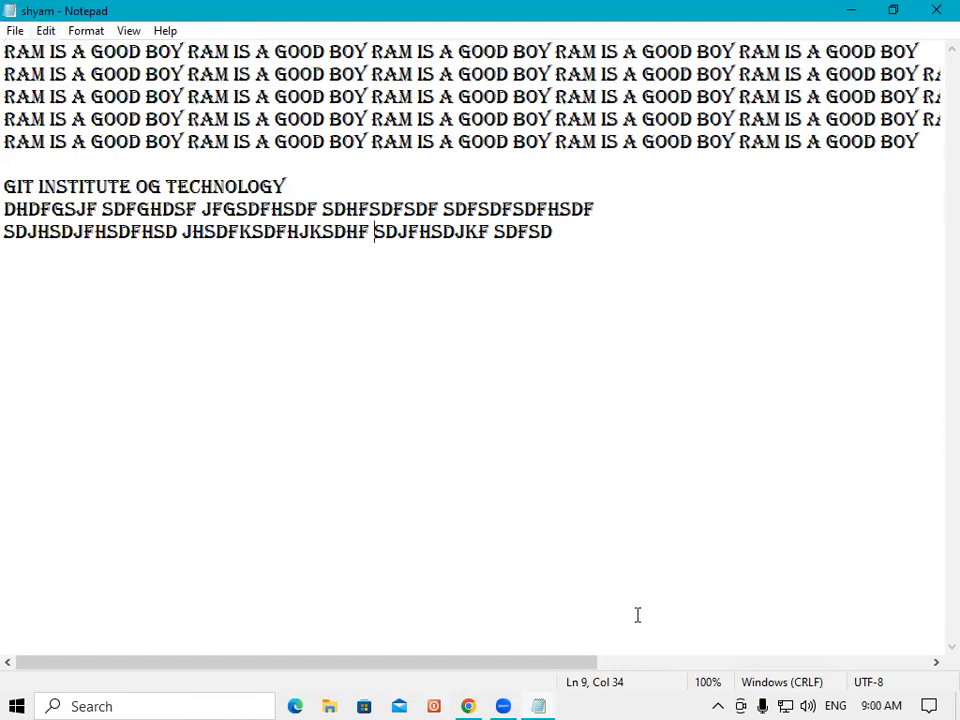
left_click(701, 692)
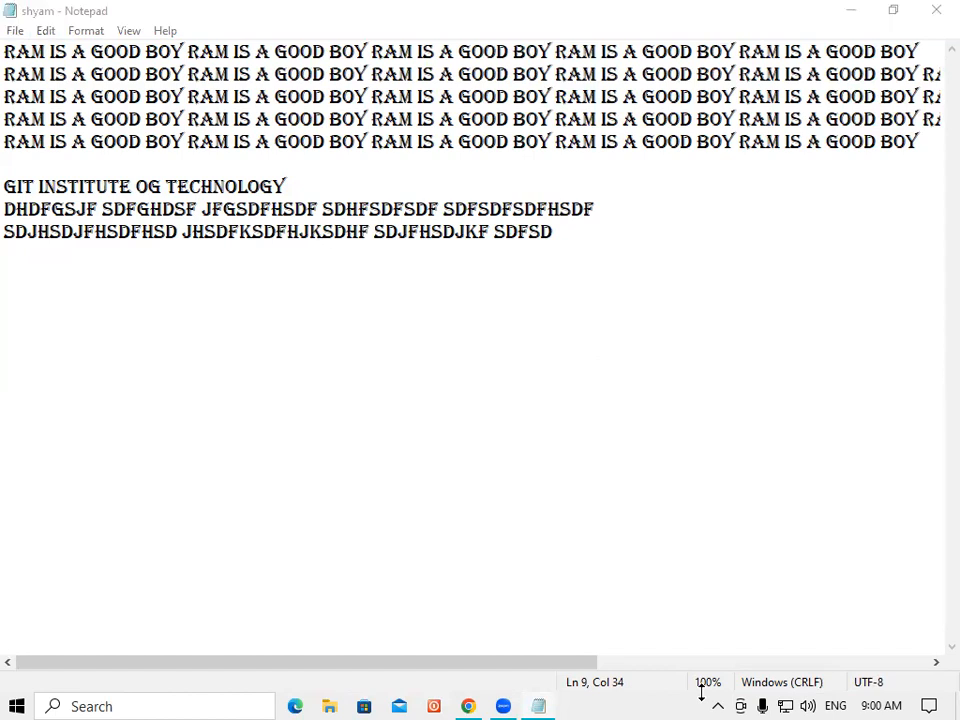